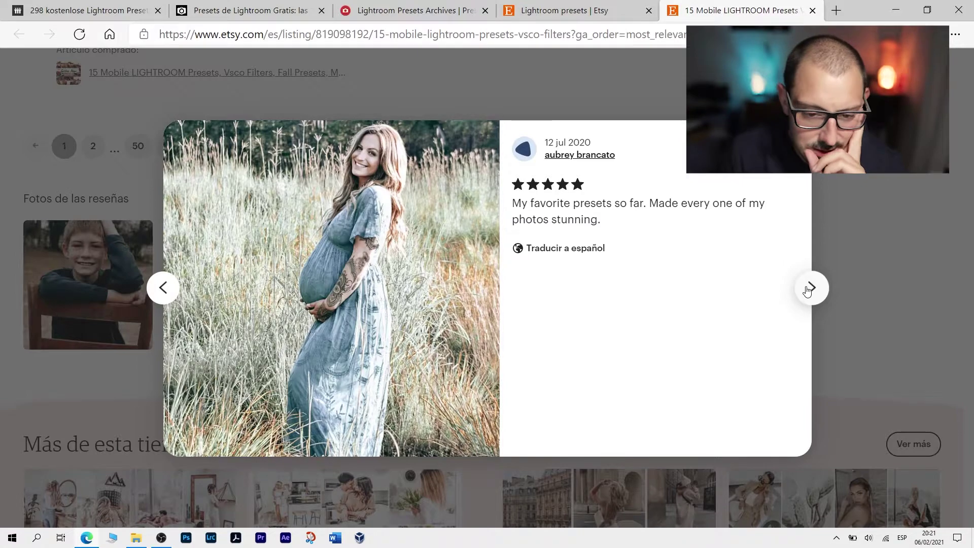
Browse the customer review photos of the Golden Hour preset listing and close the photo viewer.
{"action": "left_click", "coordinate": [810, 288]}
{"action": "left_click", "coordinate": [810, 288]}
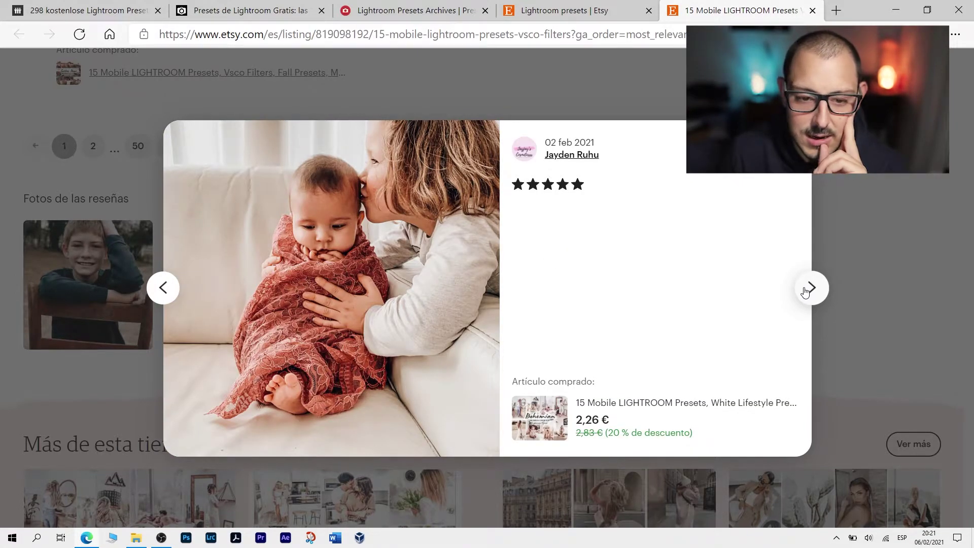
{"action": "left_click", "coordinate": [810, 288]}
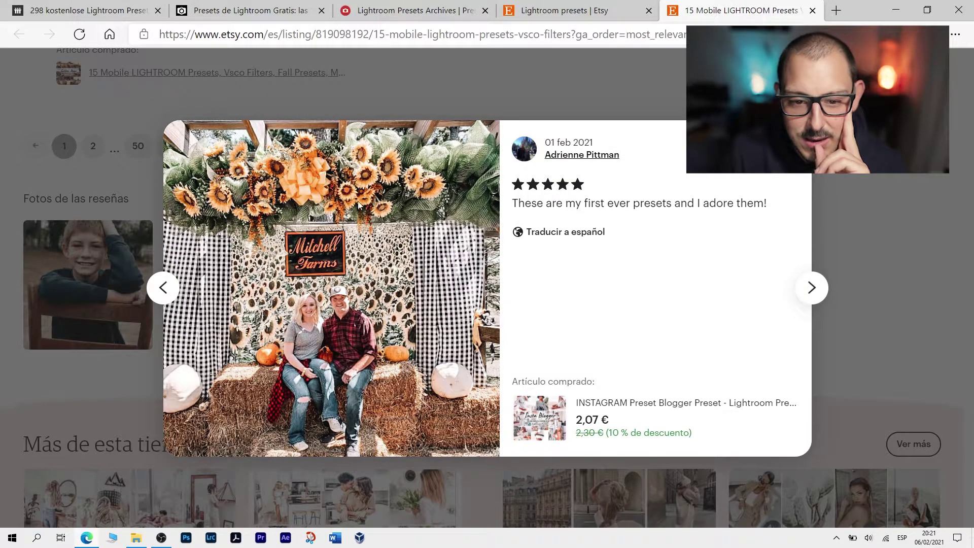
{"action": "left_click", "coordinate": [810, 288]}
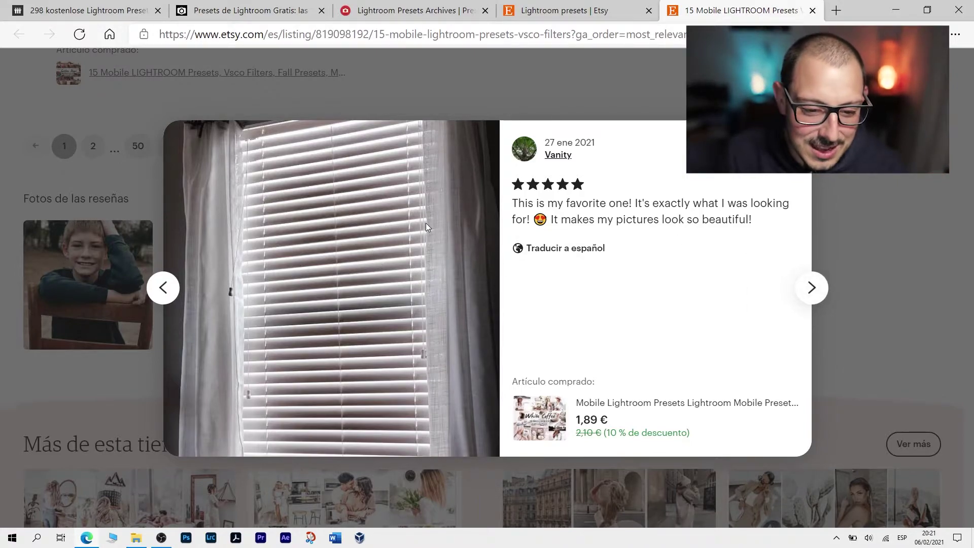
{"action": "left_click", "coordinate": [813, 289]}
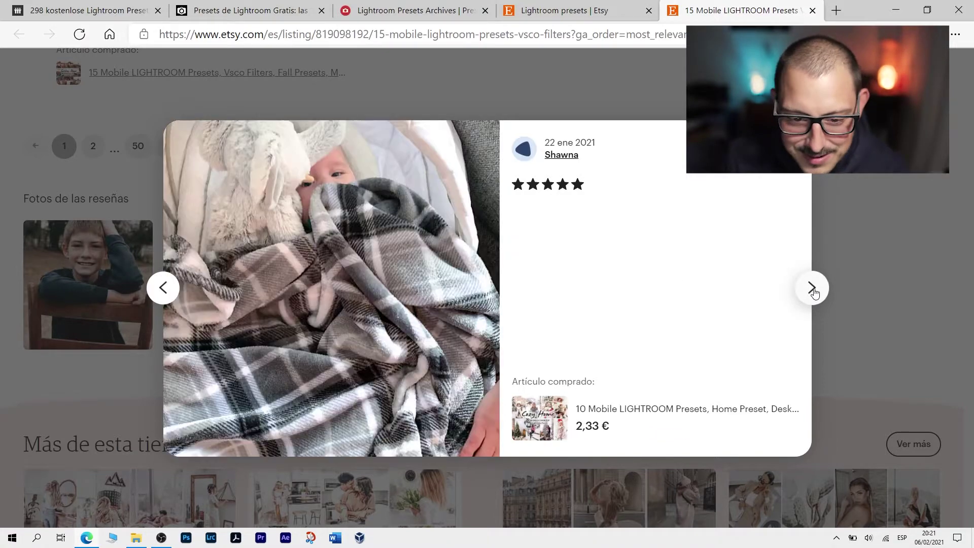
{"action": "left_click", "coordinate": [813, 290]}
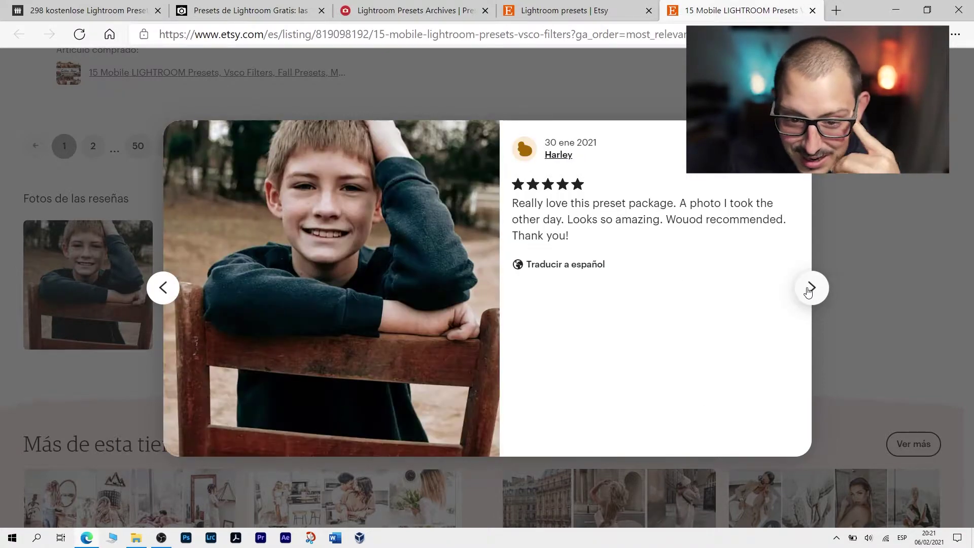
{"action": "left_click", "coordinate": [810, 289]}
{"action": "left_click", "coordinate": [810, 290]}
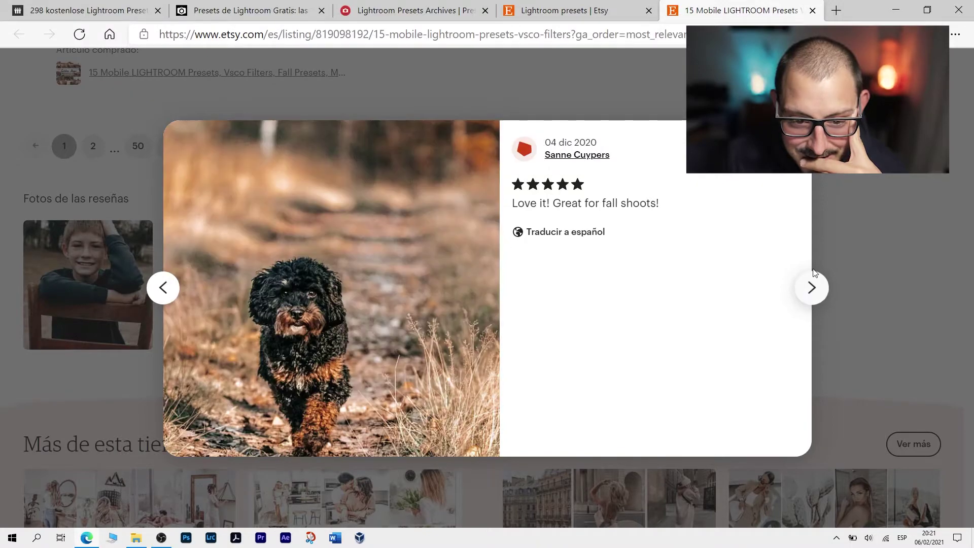
{"action": "key", "text": "Escape"}
Add the Golden Hour mobile and desktop preset pack to the cart and proceed to checkout with PayPal.
{"action": "scroll", "coordinate": [452, 312], "scroll_direction": "up", "scroll_amount": 10}
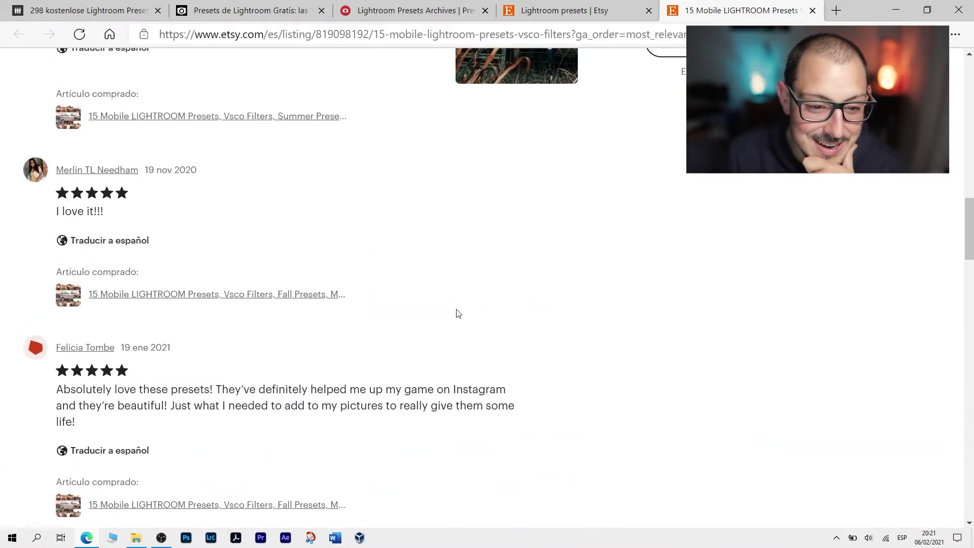
{"action": "scroll", "coordinate": [453, 314], "scroll_direction": "up", "scroll_amount": 10}
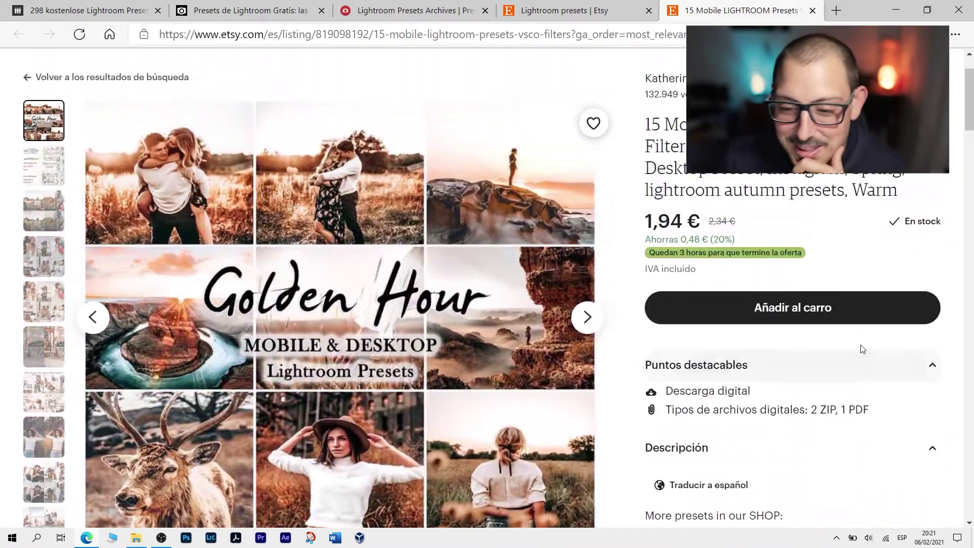
{"action": "left_click", "coordinate": [847, 309]}
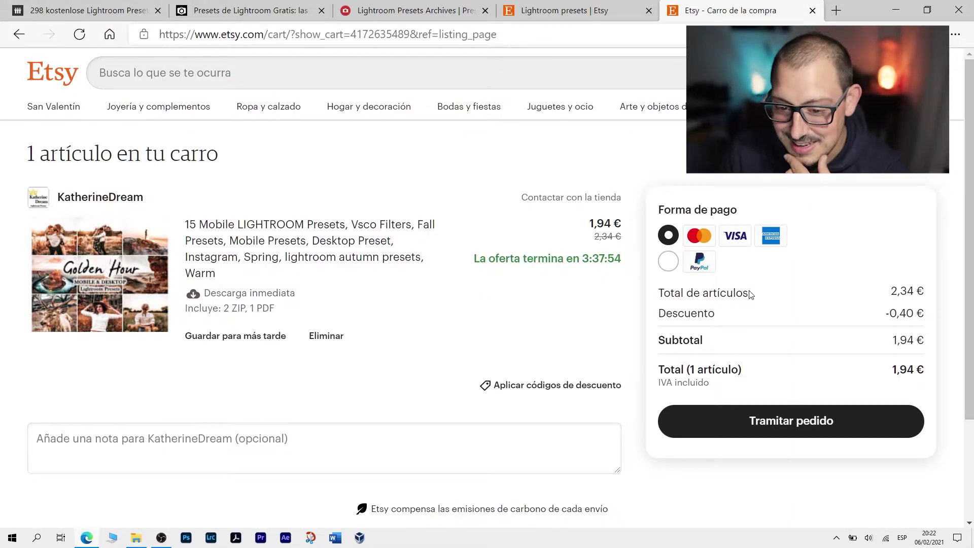
{"action": "left_click", "coordinate": [670, 262]}
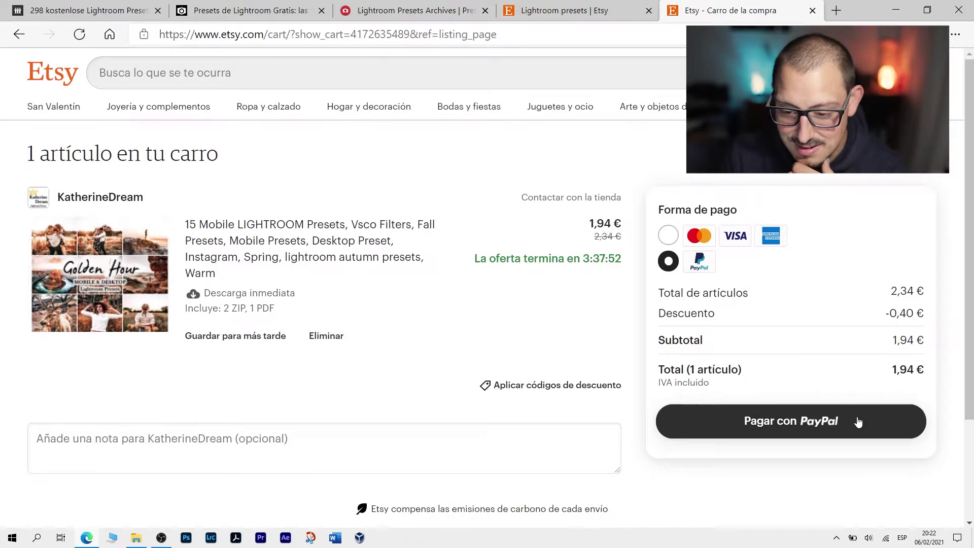
{"action": "scroll", "coordinate": [794, 412], "scroll_direction": "down", "scroll_amount": 2}
{"action": "left_click", "coordinate": [825, 305]}
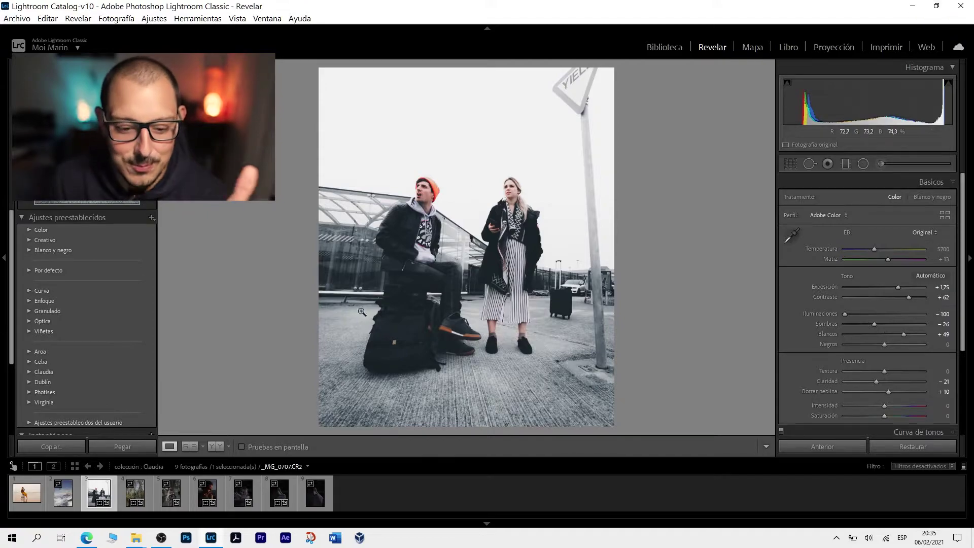
Switch to the GoldenHour-Desktop folder in File Explorer, check its preset files and close the folder window.
{"action": "mouse_move", "coordinate": [136, 537]}
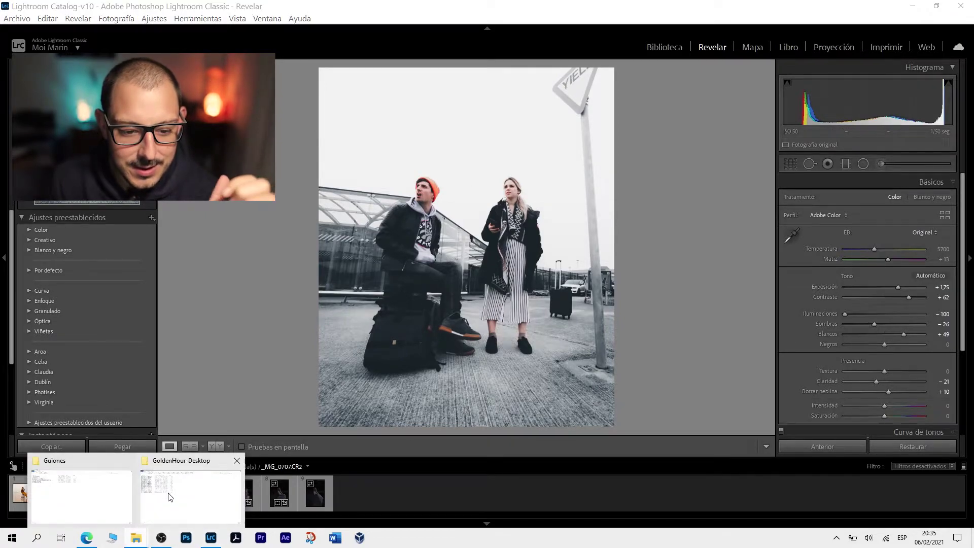
{"action": "left_click", "coordinate": [166, 494]}
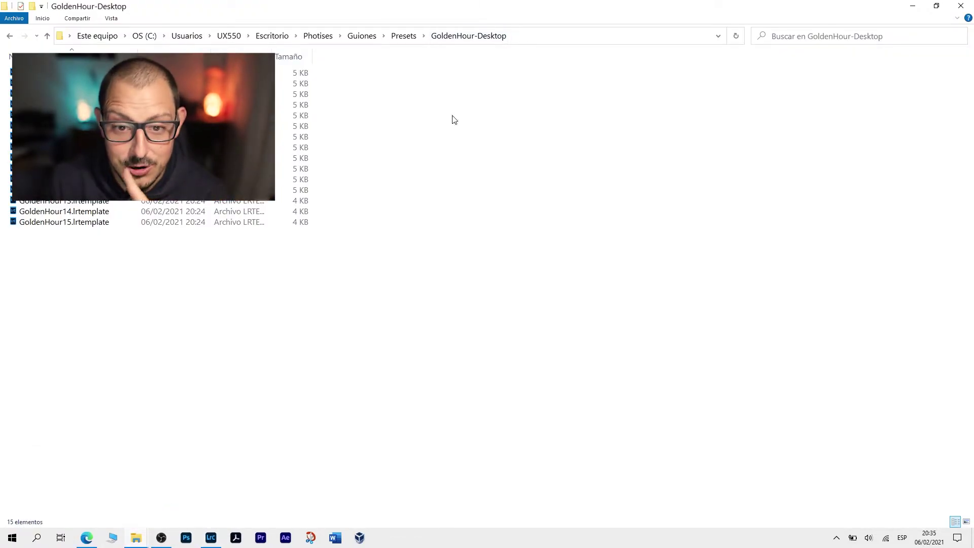
{"action": "left_click", "coordinate": [961, 5]}
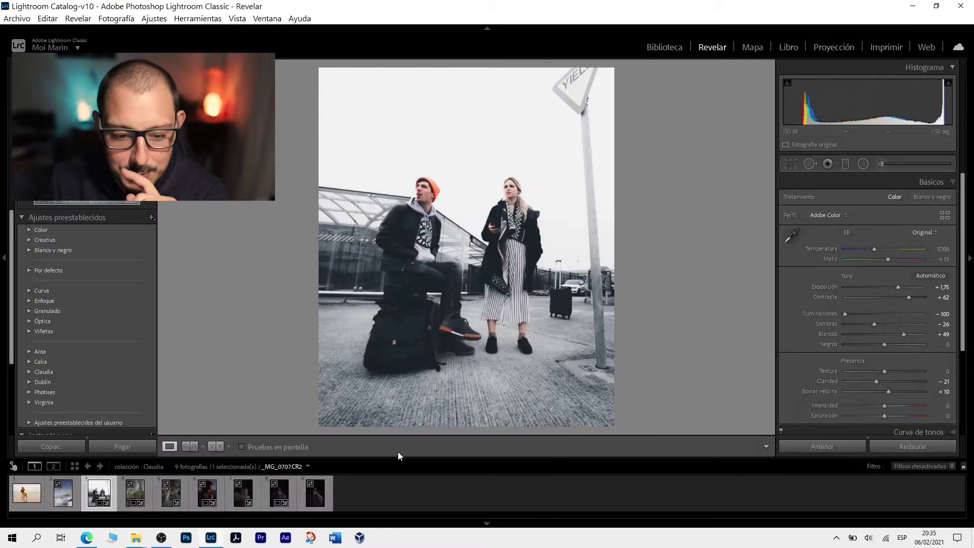
View the edited forest photo, the striped-cardigan portrait and the photo of the couple with luggage in Lightroom Classic.
{"action": "left_click", "coordinate": [132, 498]}
{"action": "key", "text": "Right"}
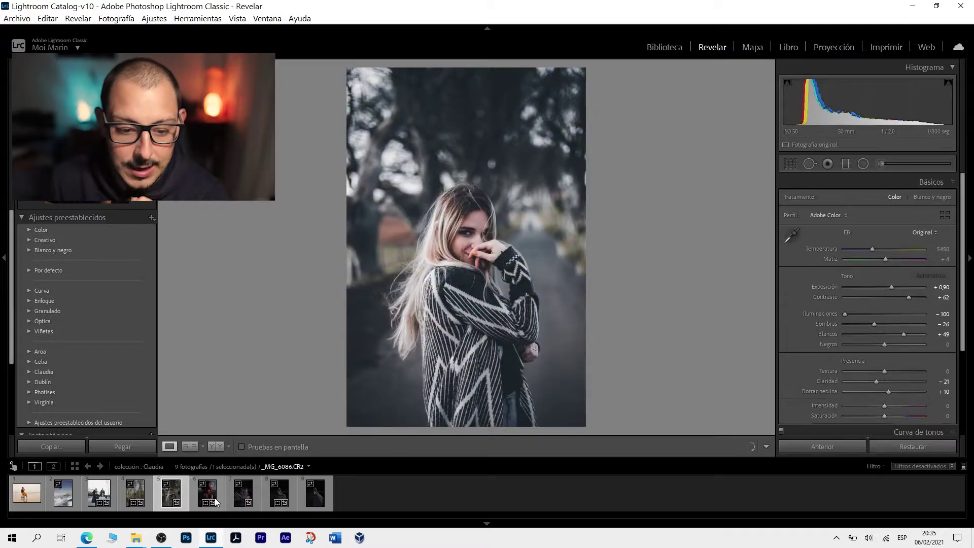
{"action": "left_click", "coordinate": [102, 498]}
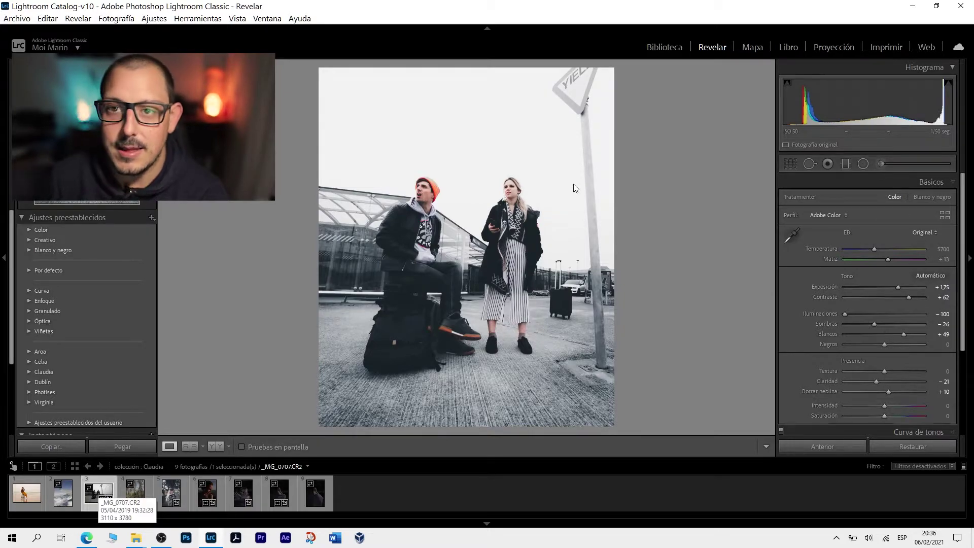
Create a develop preset named nature in the Dublín group from the striped-cardigan portrait's settings.
{"action": "left_click", "coordinate": [34, 384]}
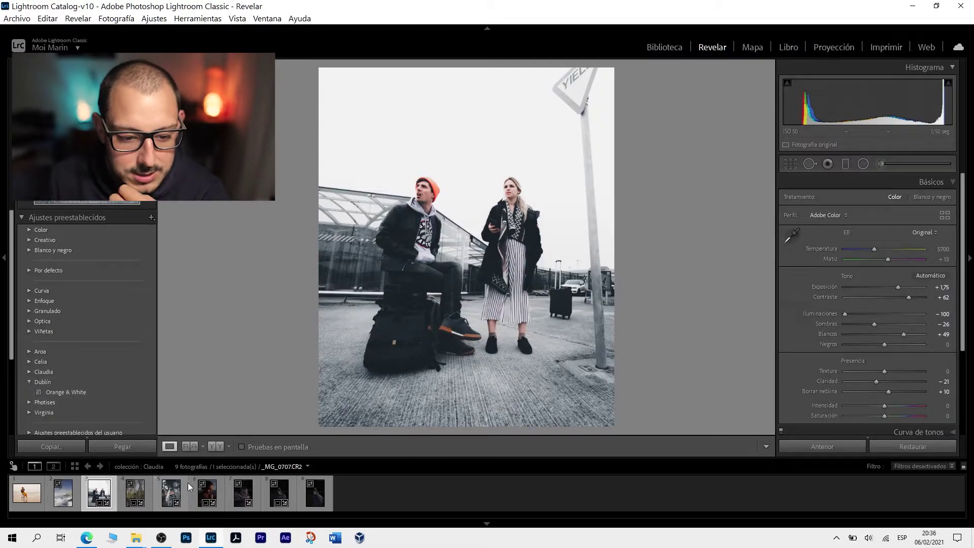
{"action": "left_click", "coordinate": [173, 495]}
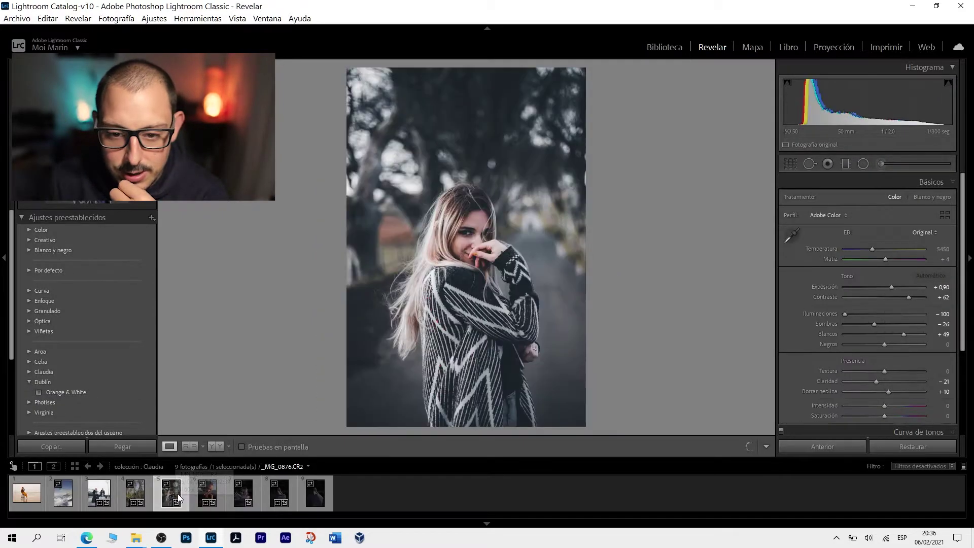
{"action": "left_click", "coordinate": [152, 218]}
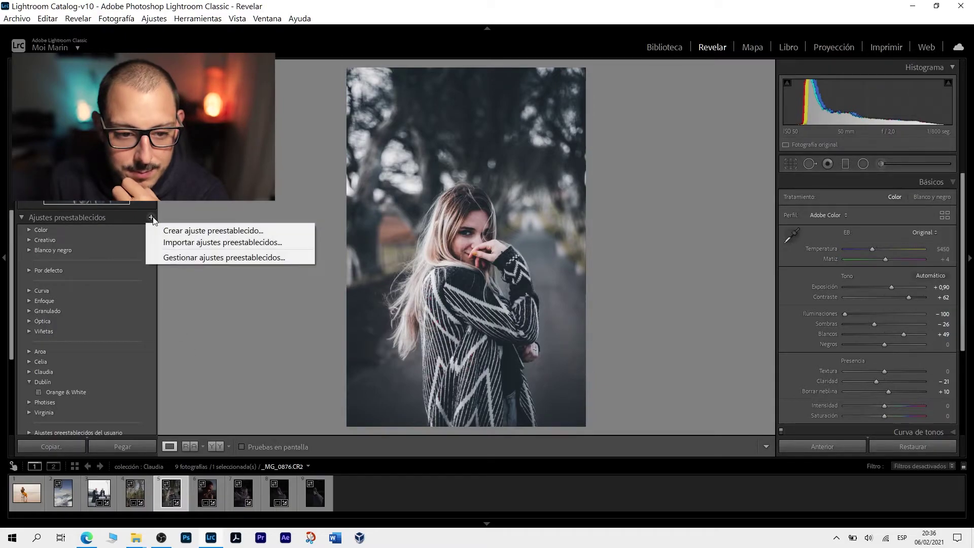
{"action": "left_click", "coordinate": [173, 230]}
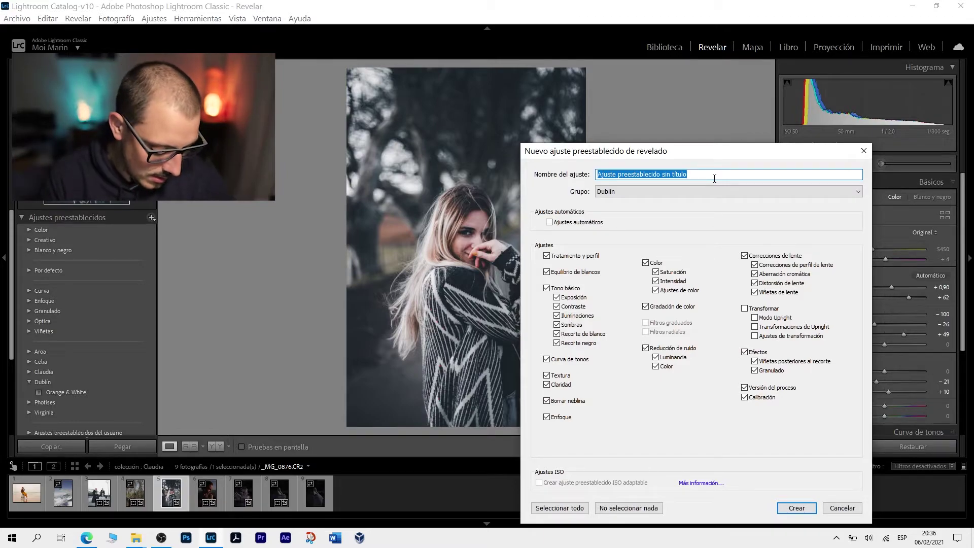
{"action": "type", "text": "Na"}
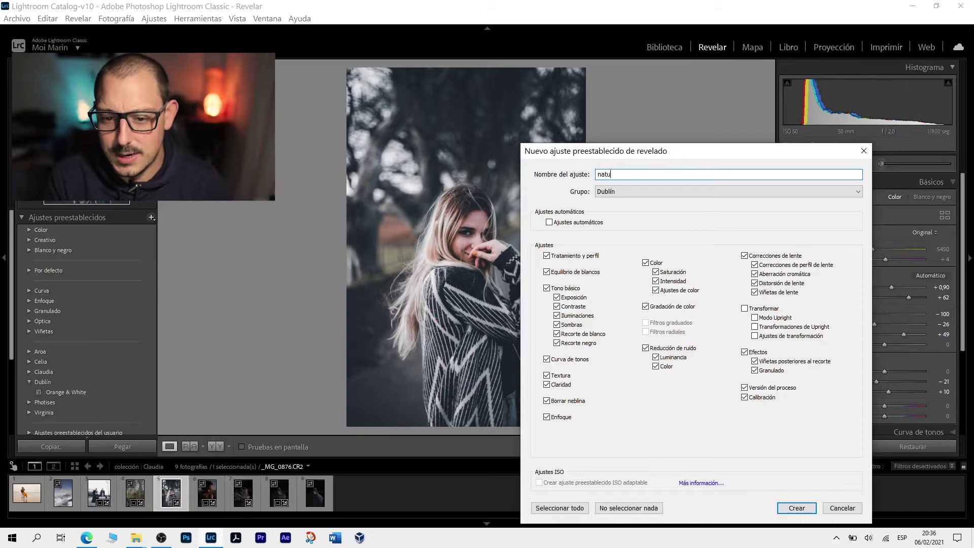
{"action": "type", "text": "ture"}
{"action": "key", "text": "Return"}
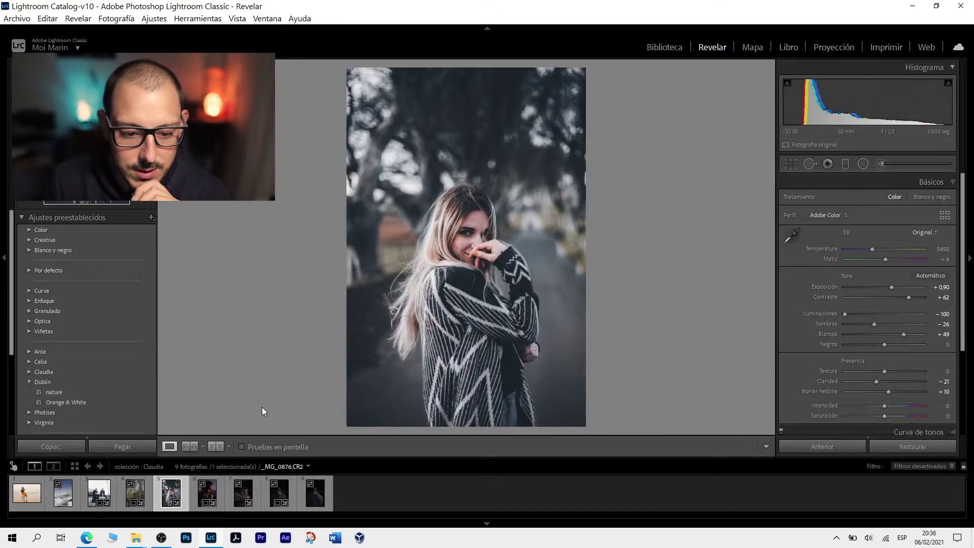
Reset the develop settings of the forest log photo and the striped-cardigan portrait.
{"action": "left_click", "coordinate": [27, 499]}
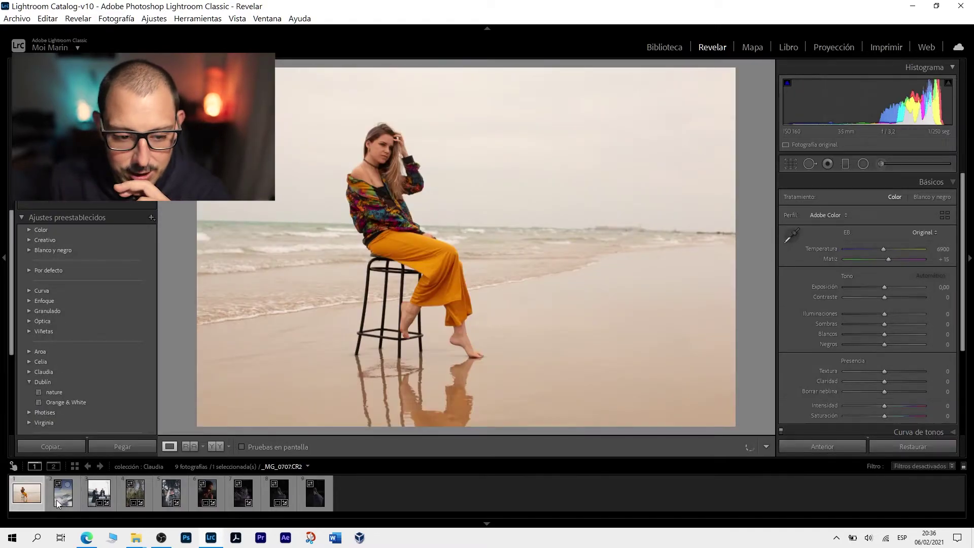
{"action": "left_click", "coordinate": [59, 502]}
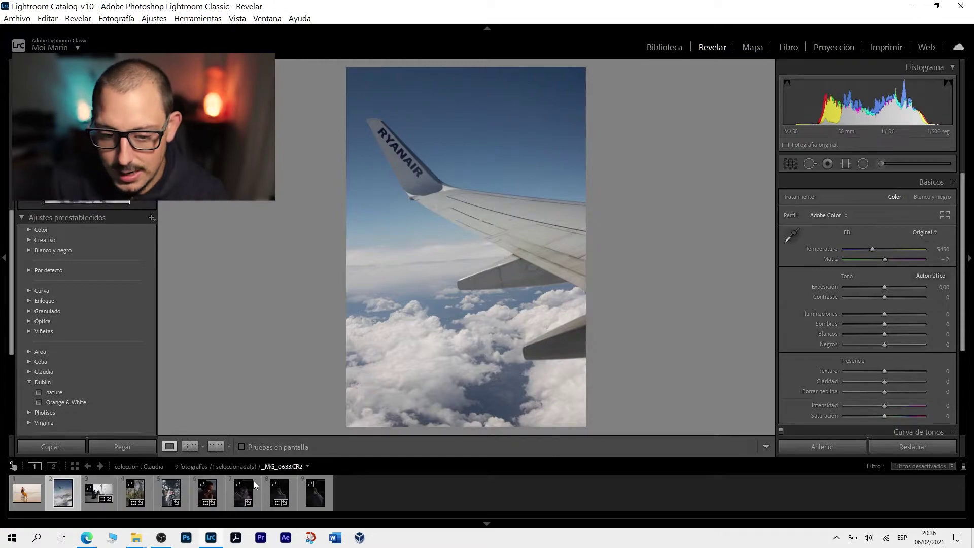
{"action": "left_click", "coordinate": [135, 493]}
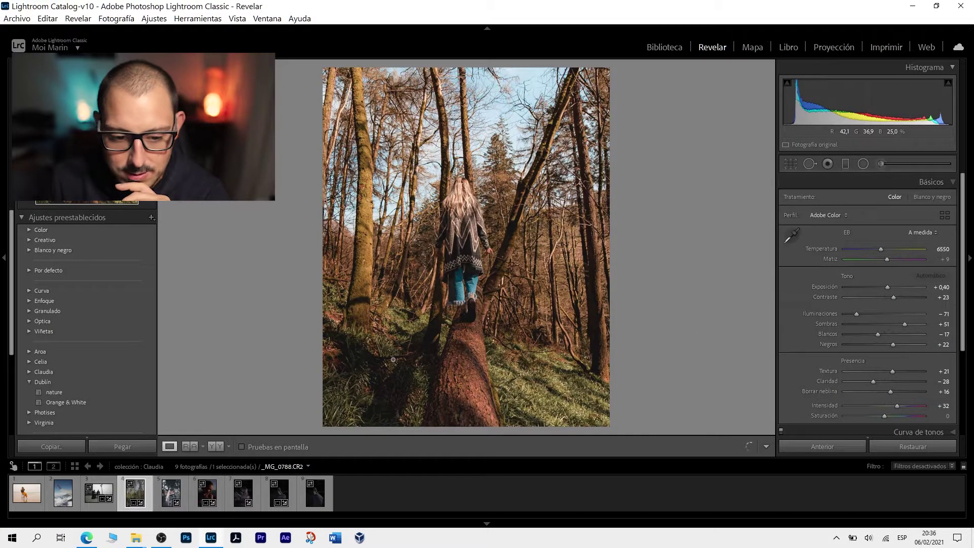
{"action": "left_click", "coordinate": [913, 446]}
{"action": "key", "text": "Right"}
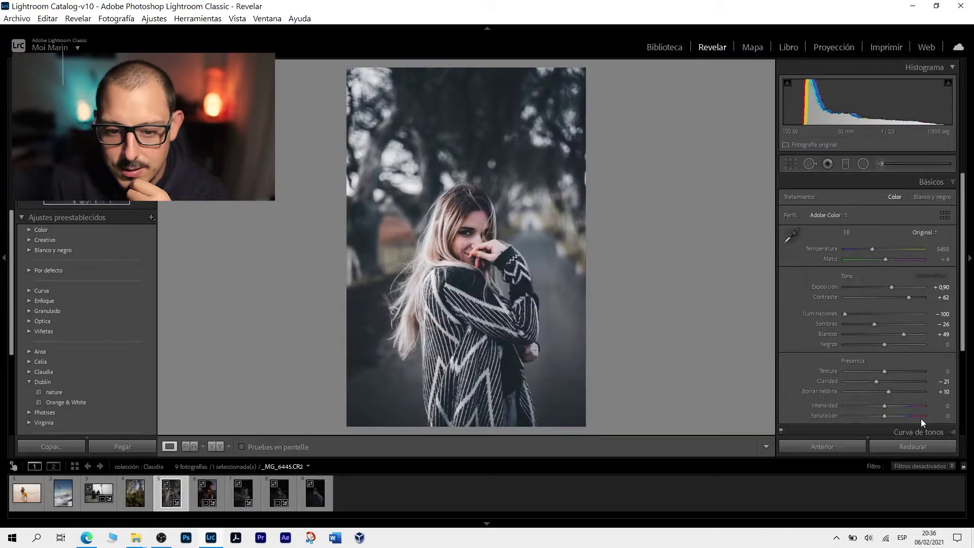
{"action": "left_click", "coordinate": [913, 447]}
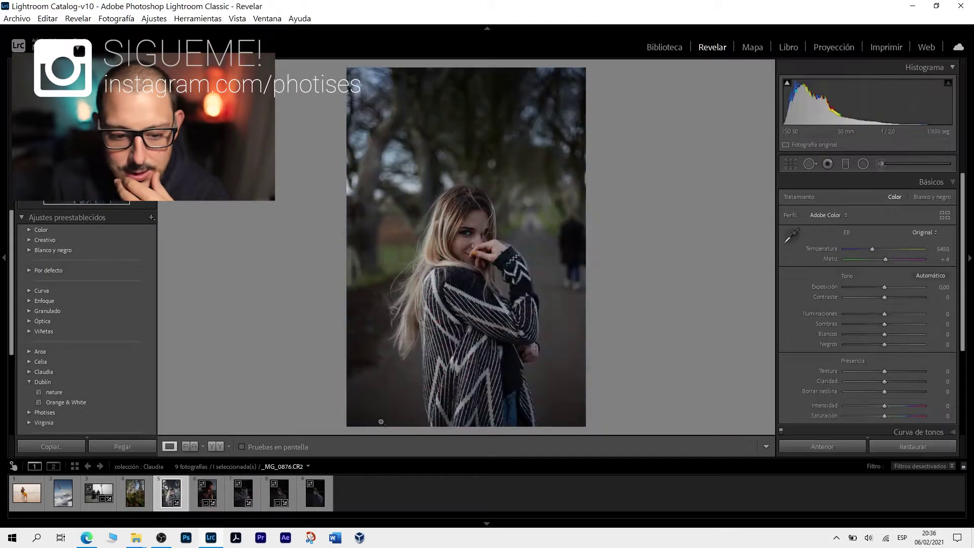
Create a develop preset named atardecer from the sunset profile portrait, in the preset group that shares the open collection's name.
{"action": "left_click", "coordinate": [212, 499]}
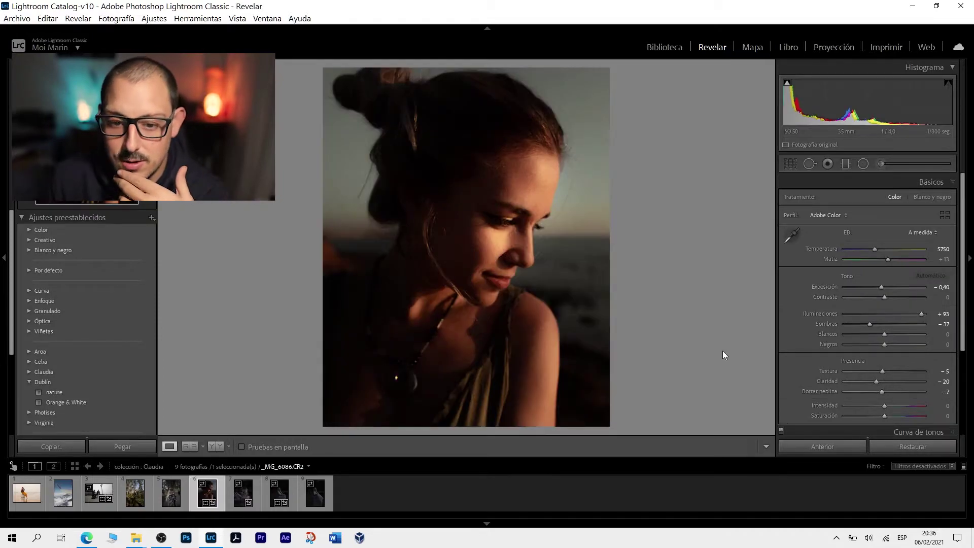
{"action": "left_click", "coordinate": [152, 218]}
{"action": "left_click", "coordinate": [162, 231]}
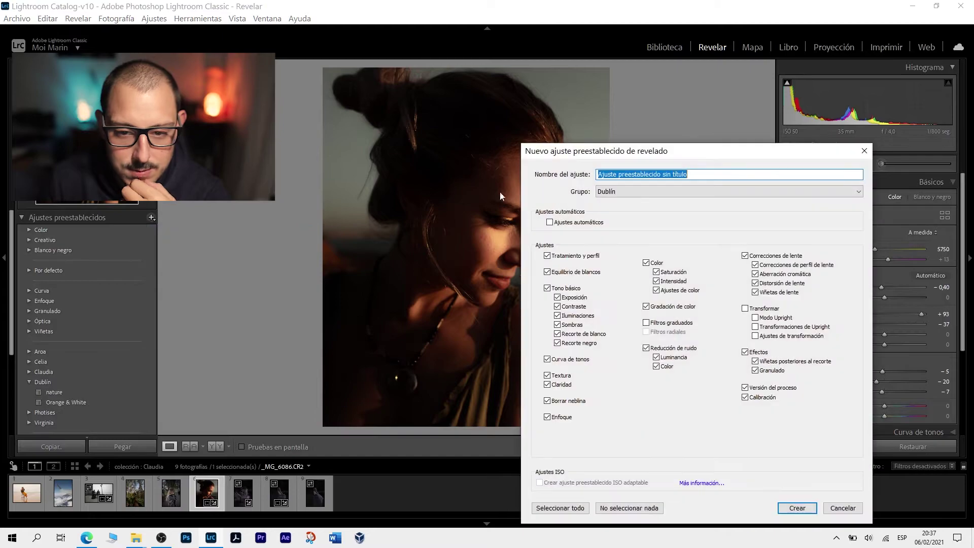
{"action": "type", "text": "at"}
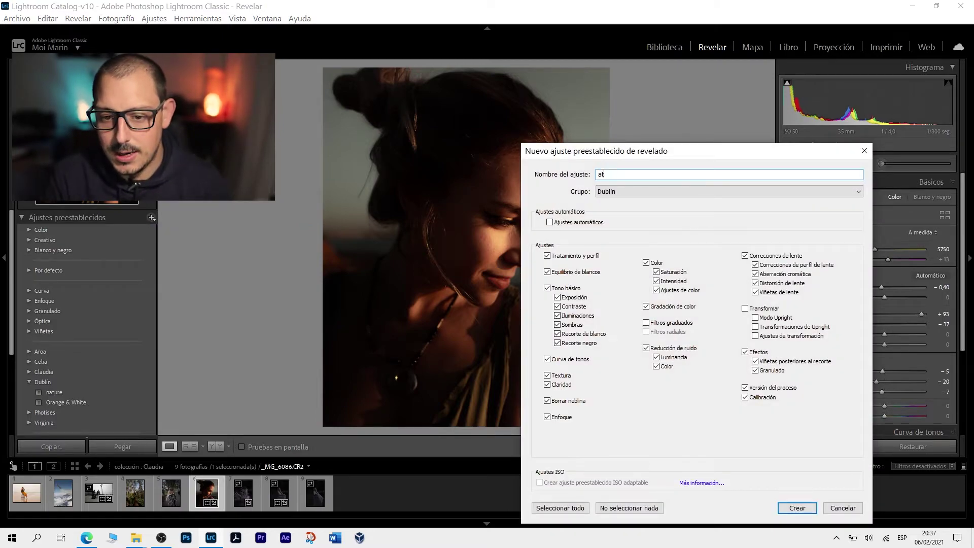
{"action": "type", "text": "ardecer"}
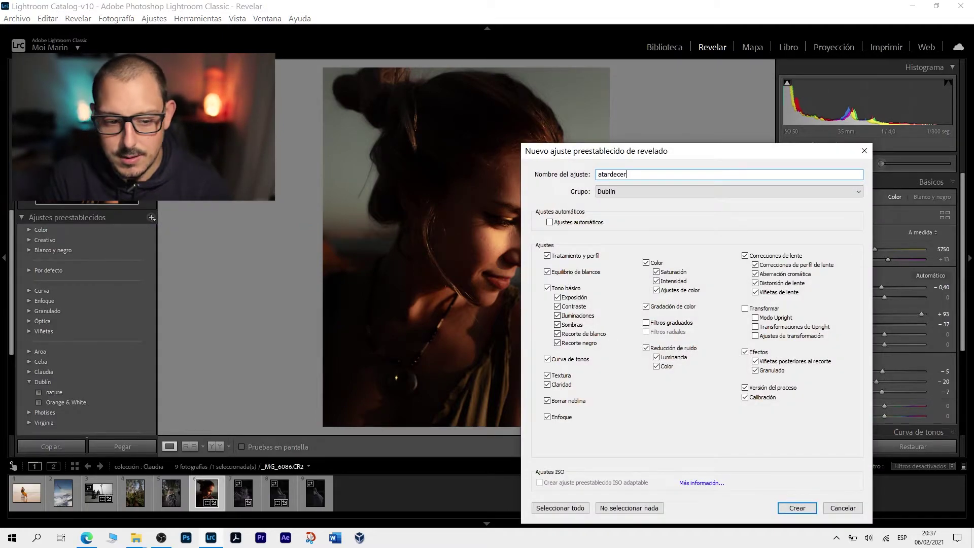
{"action": "left_click", "coordinate": [646, 194]}
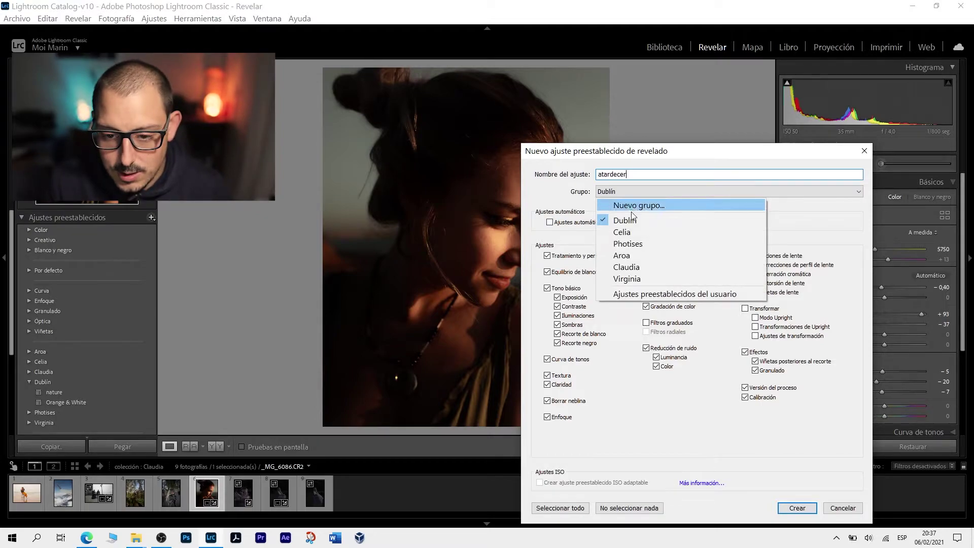
{"action": "left_click", "coordinate": [627, 266]}
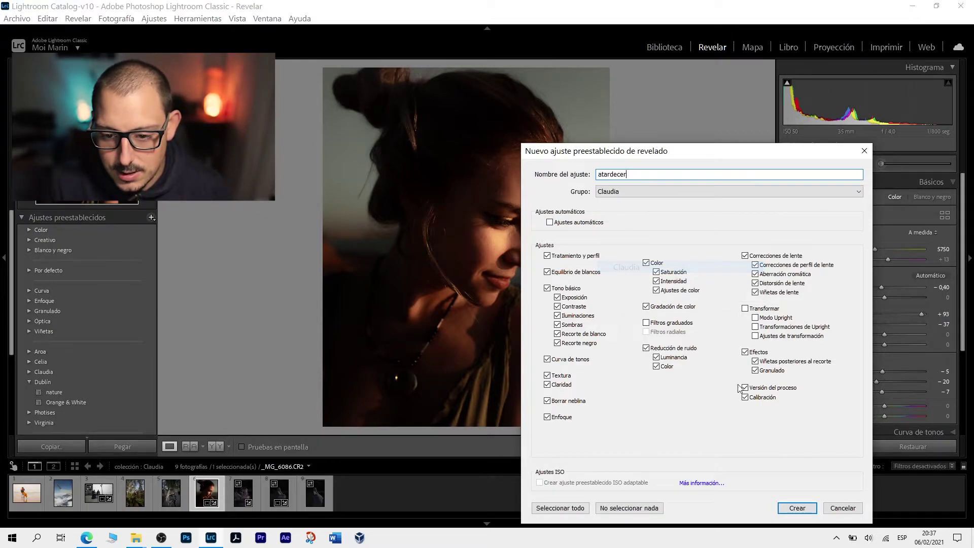
{"action": "left_click", "coordinate": [798, 508]}
{"action": "left_click", "coordinate": [243, 495]}
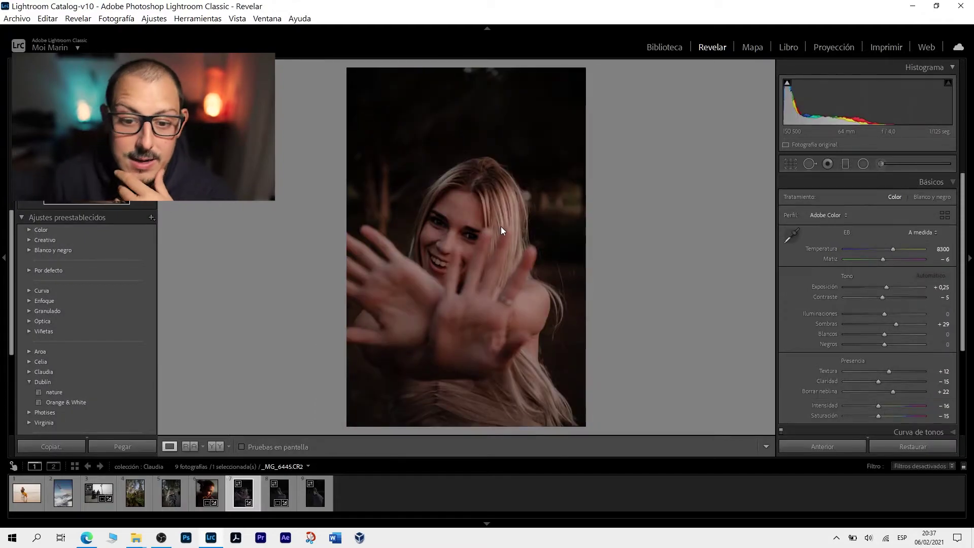
{"action": "left_click", "coordinate": [151, 218]}
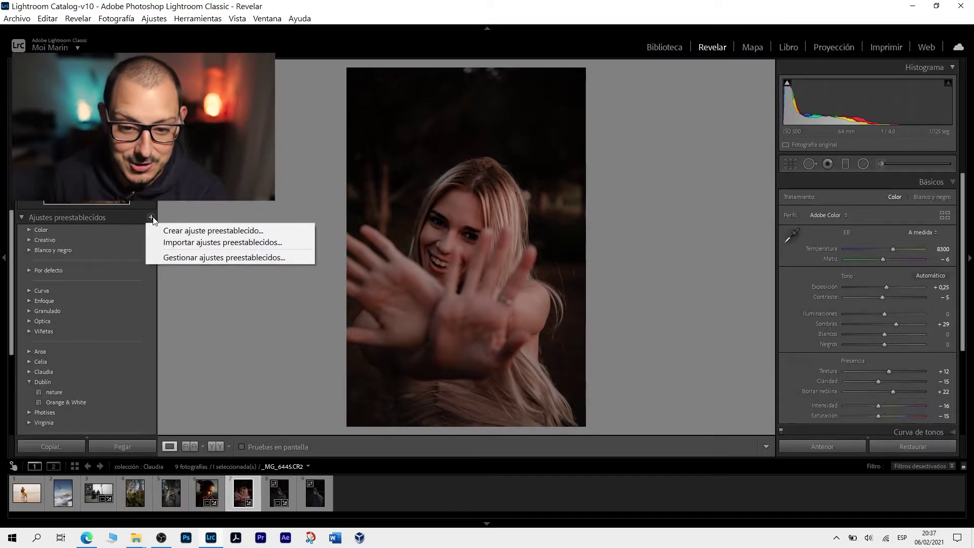
{"action": "left_click", "coordinate": [189, 232]}
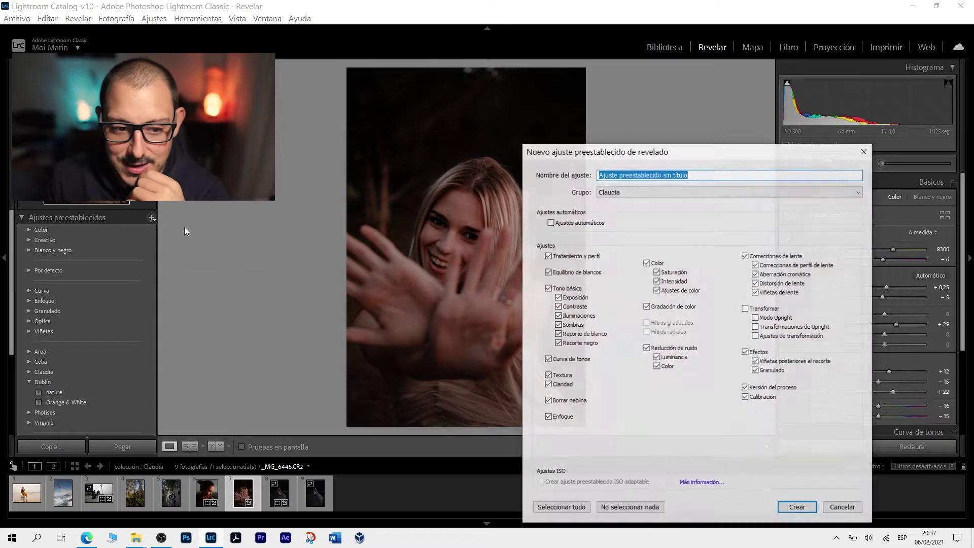
{"action": "left_click", "coordinate": [650, 191]}
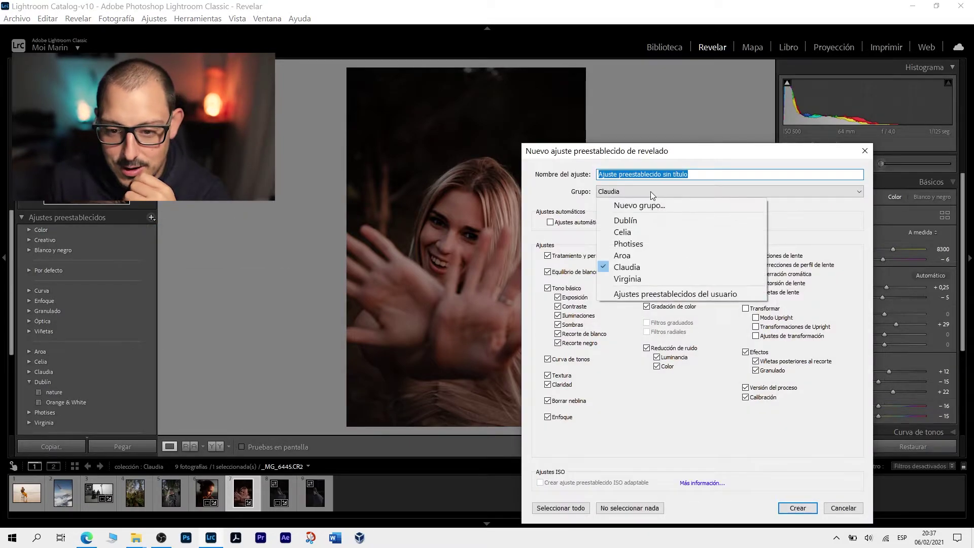
{"action": "left_click", "coordinate": [629, 267]}
{"action": "left_click", "coordinate": [796, 508]}
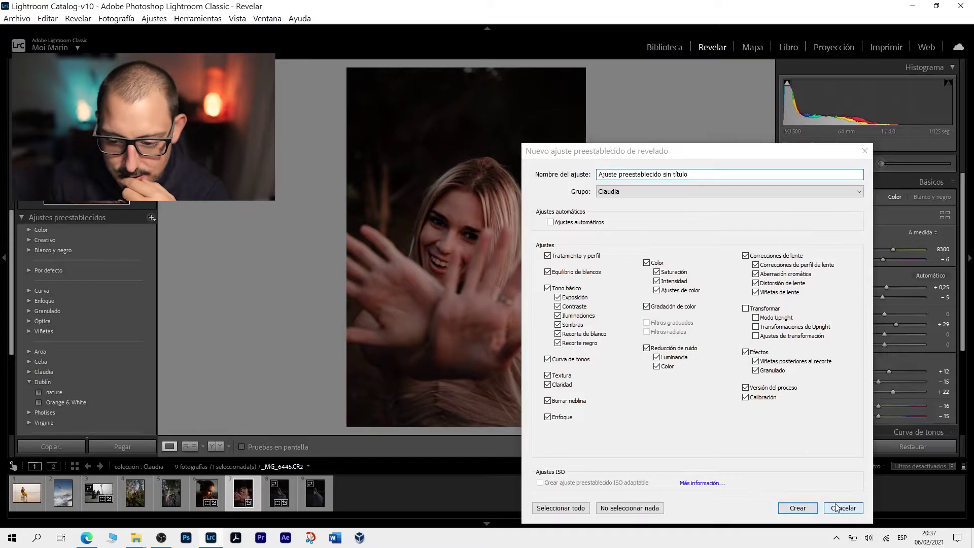
Try resetting the raised-hands portrait and applying the previous photo's settings to it, and undo both changes.
{"action": "left_click", "coordinate": [28, 372]}
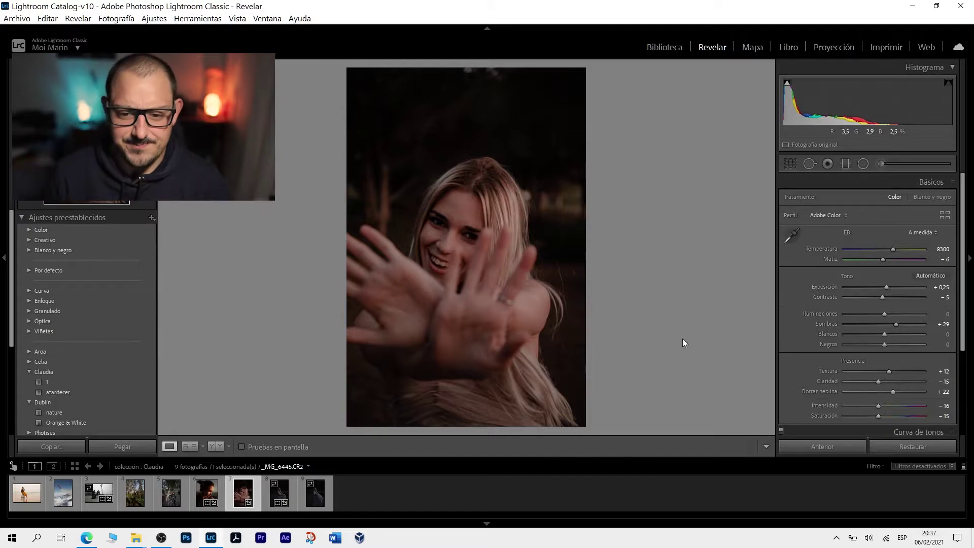
{"action": "left_click", "coordinate": [918, 448]}
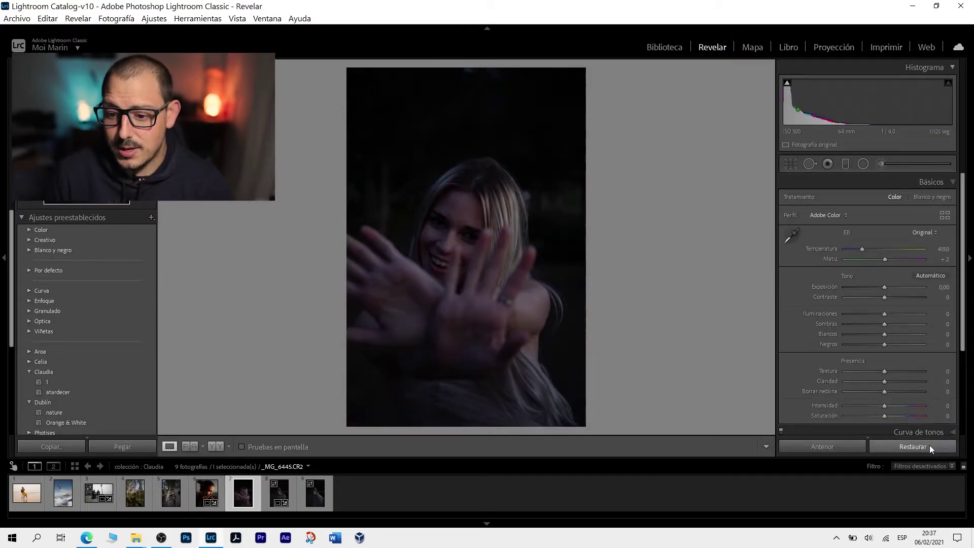
{"action": "left_click", "coordinate": [849, 452]}
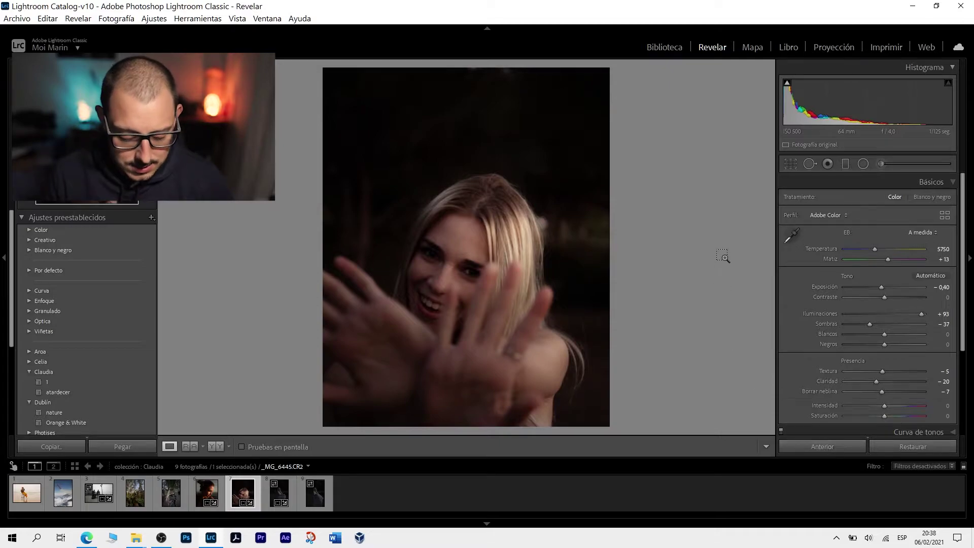
{"action": "key", "text": "ctrl+z"}
{"action": "key", "text": "ctrl+z"}
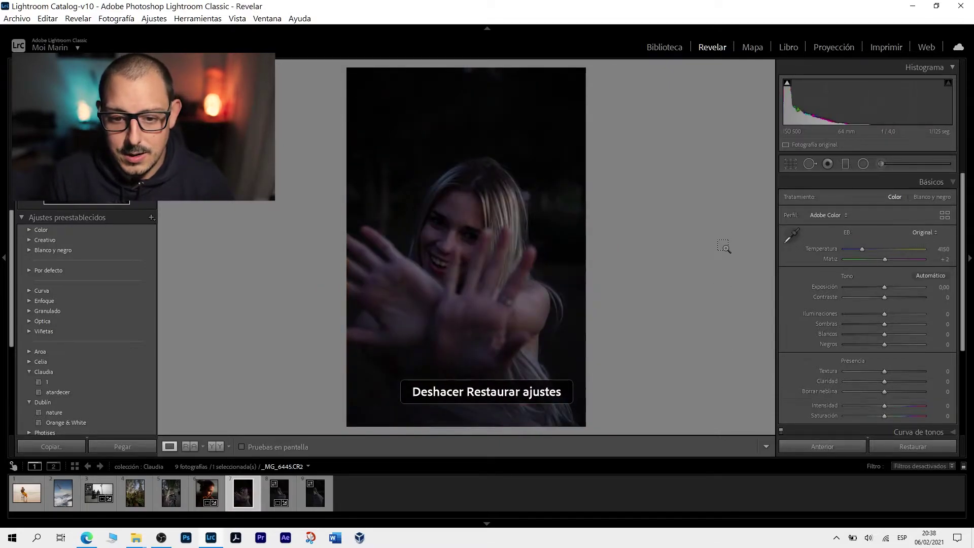
{"action": "key", "text": "ctrl+z"}
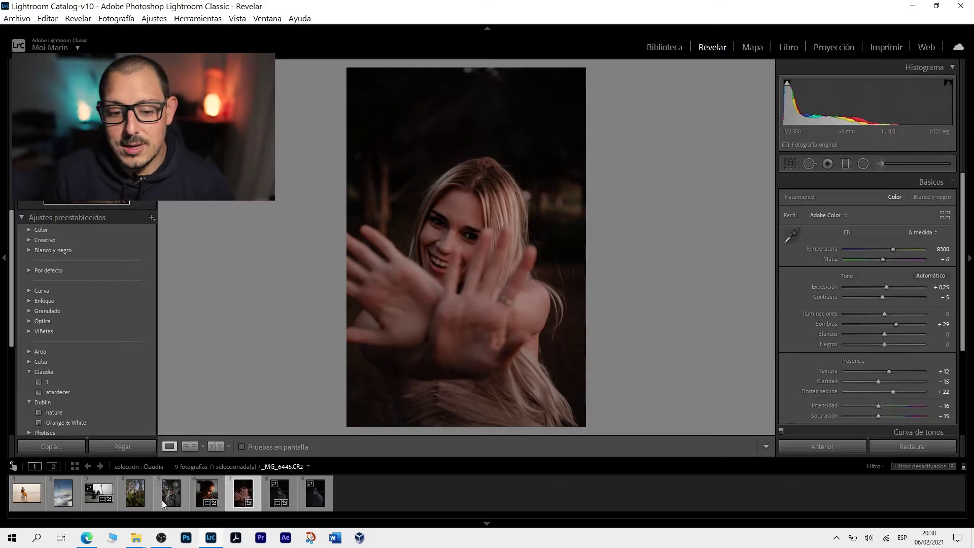
Apply the preset named 1 to the striped-cardigan portrait and compare the look with the raised-hands portrait.
{"action": "left_click", "coordinate": [178, 504]}
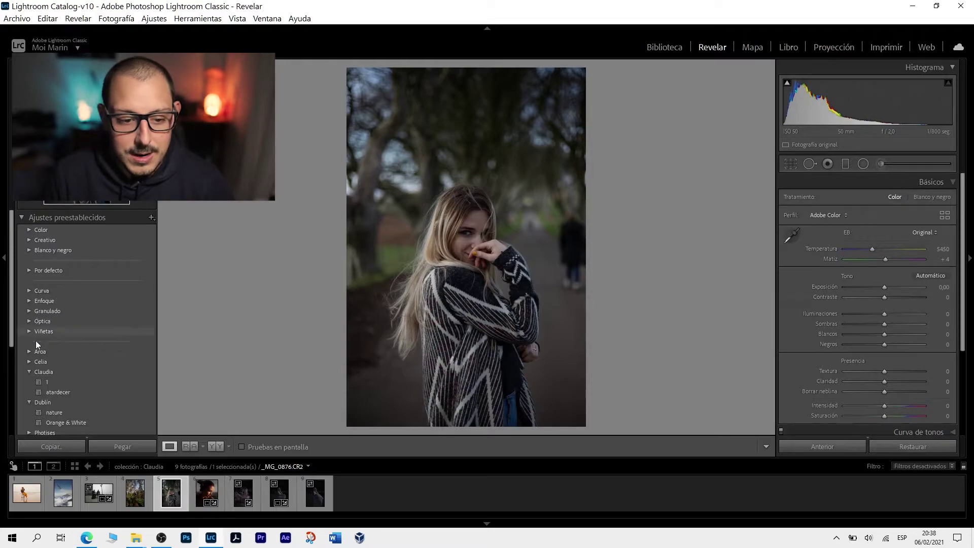
{"action": "left_click", "coordinate": [55, 381]}
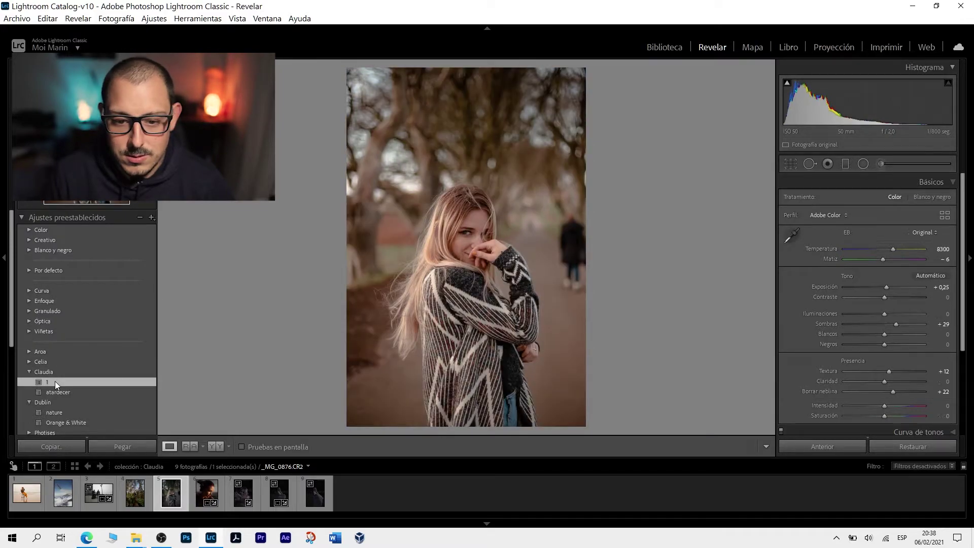
{"action": "left_click", "coordinate": [254, 495]}
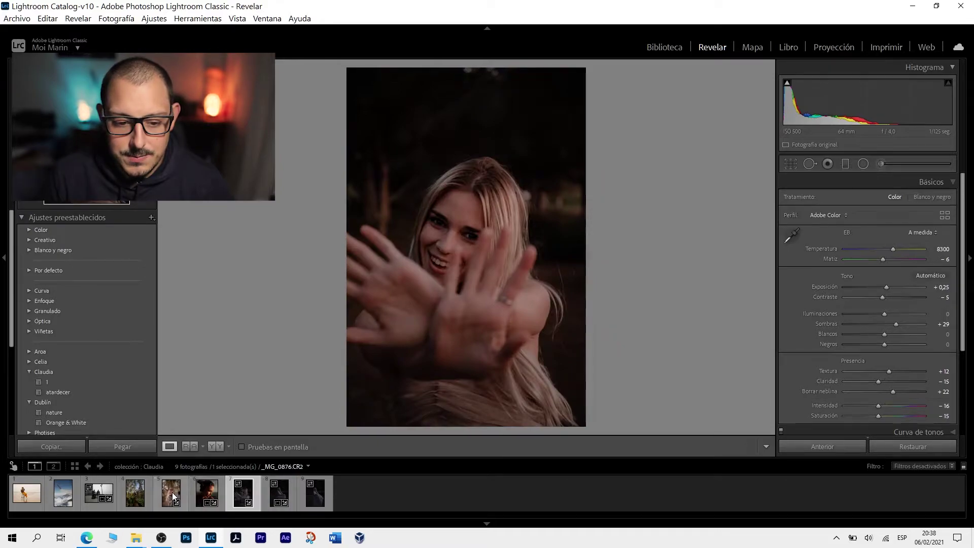
{"action": "left_click", "coordinate": [172, 492]}
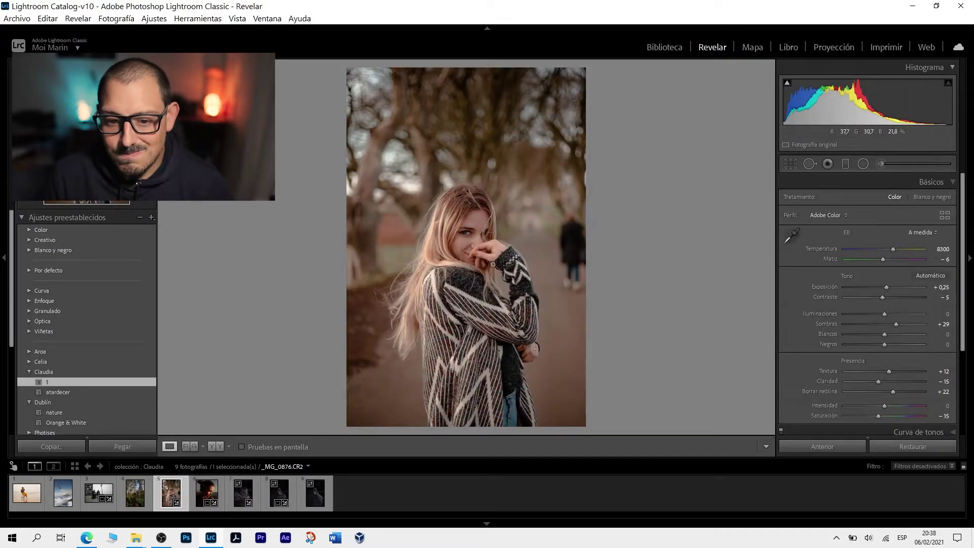
Check the raised-hands portrait again and set the striped-cardigan portrait's exposure to −0.83.
{"action": "left_click", "coordinate": [241, 497]}
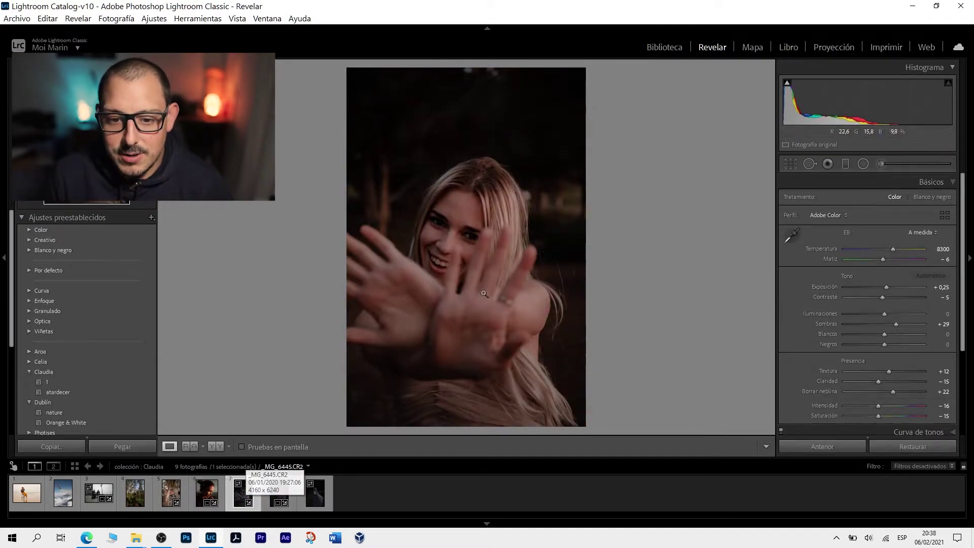
{"action": "left_click", "coordinate": [172, 500]}
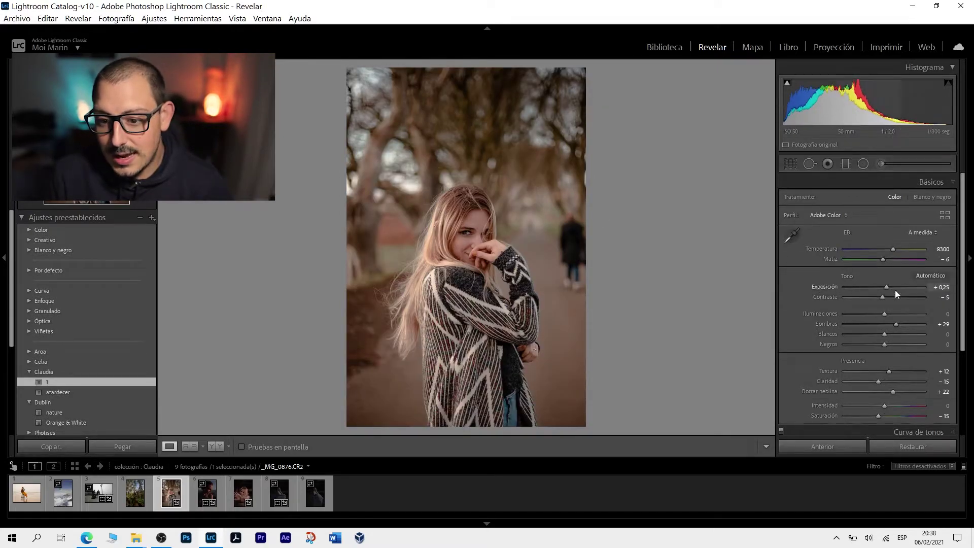
{"action": "left_click_drag", "start_coordinate": [884, 287], "coordinate": [876, 287]}
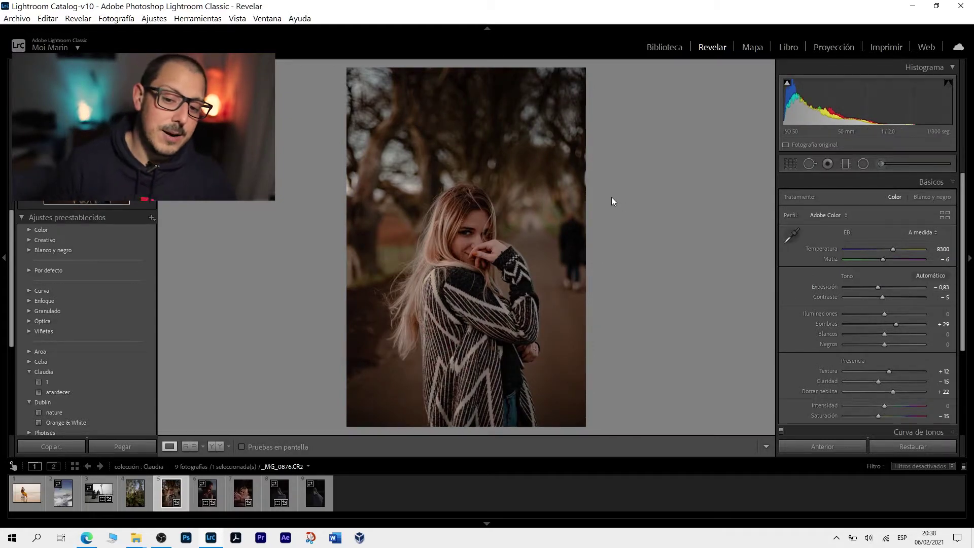
Reset the develop settings of the ruffled-dress portrait and the raised-hands portrait.
{"action": "left_click", "coordinate": [241, 492]}
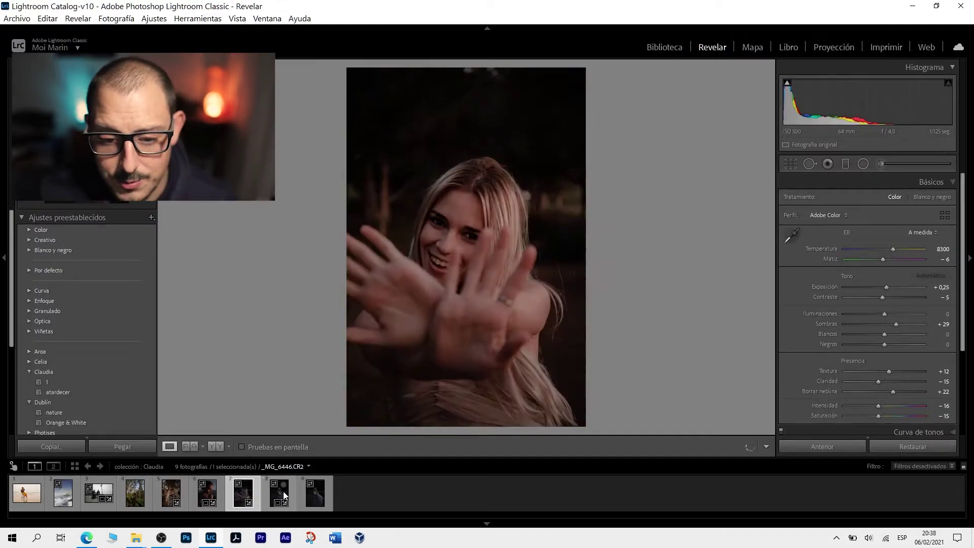
{"action": "left_click", "coordinate": [284, 496]}
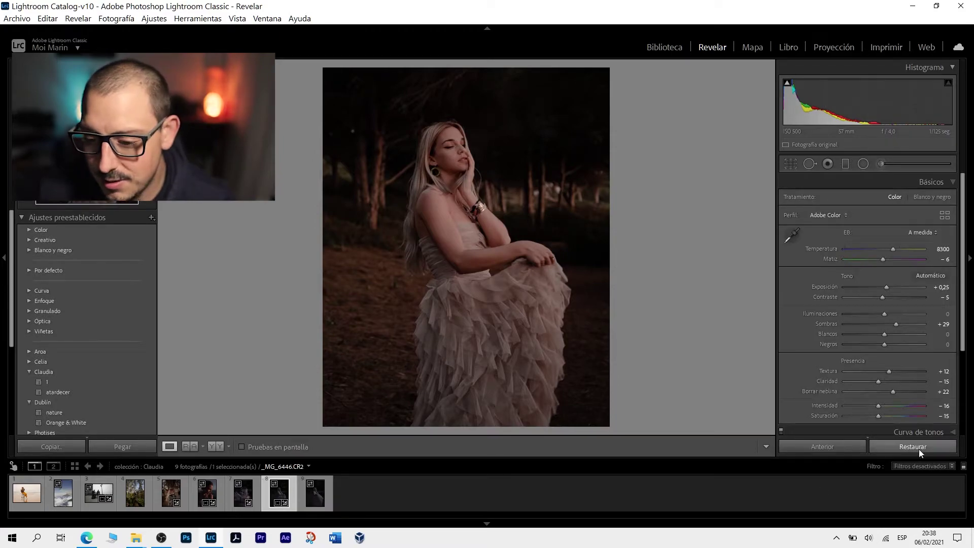
{"action": "left_click", "coordinate": [918, 449]}
{"action": "left_click", "coordinate": [243, 492]}
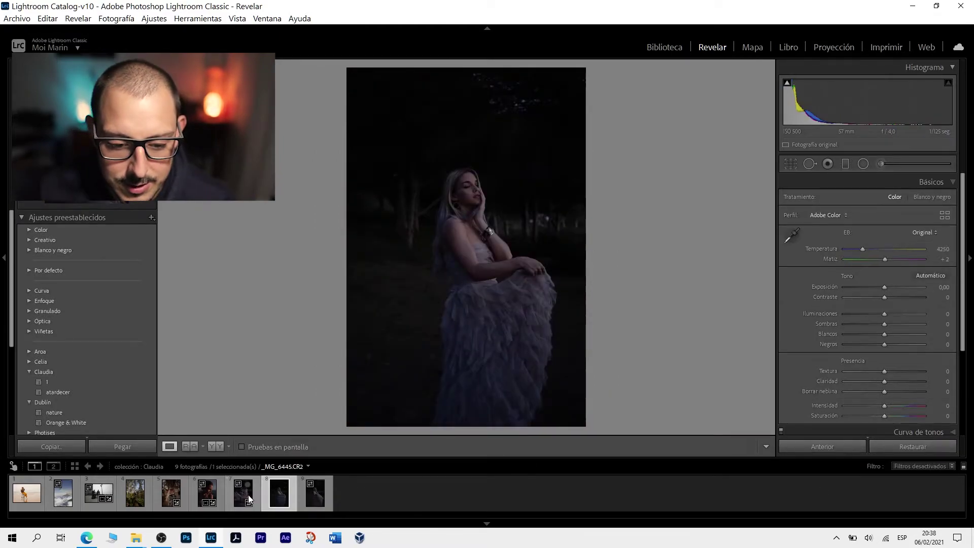
{"action": "left_click", "coordinate": [919, 446]}
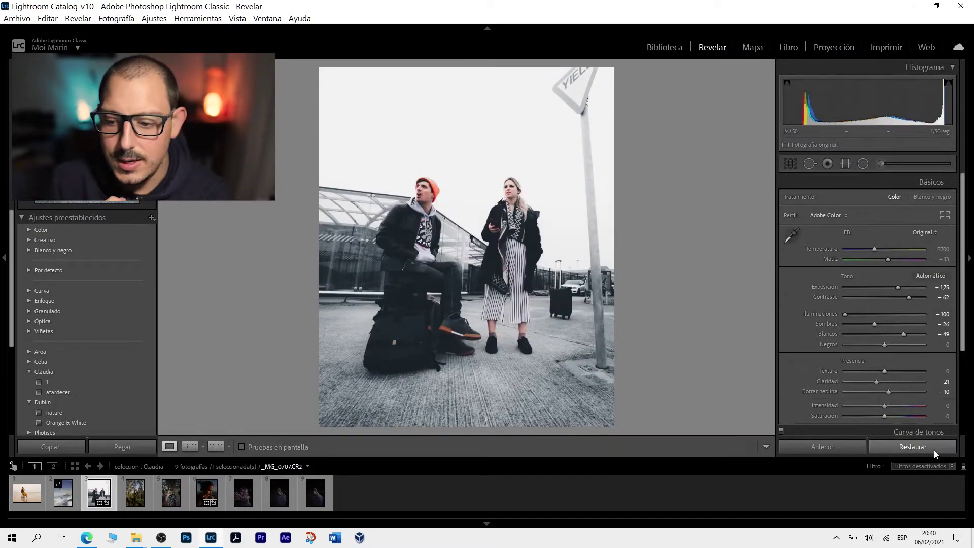
Reset the photo of the couple with luggage and apply the Orange & White preset from the Dublín group.
{"action": "left_click", "coordinate": [935, 451]}
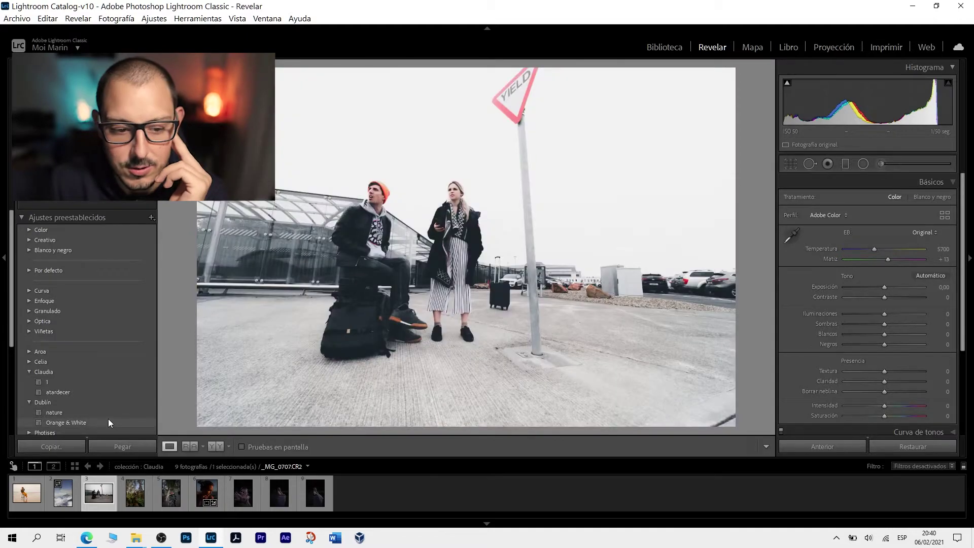
{"action": "left_click", "coordinate": [104, 422]}
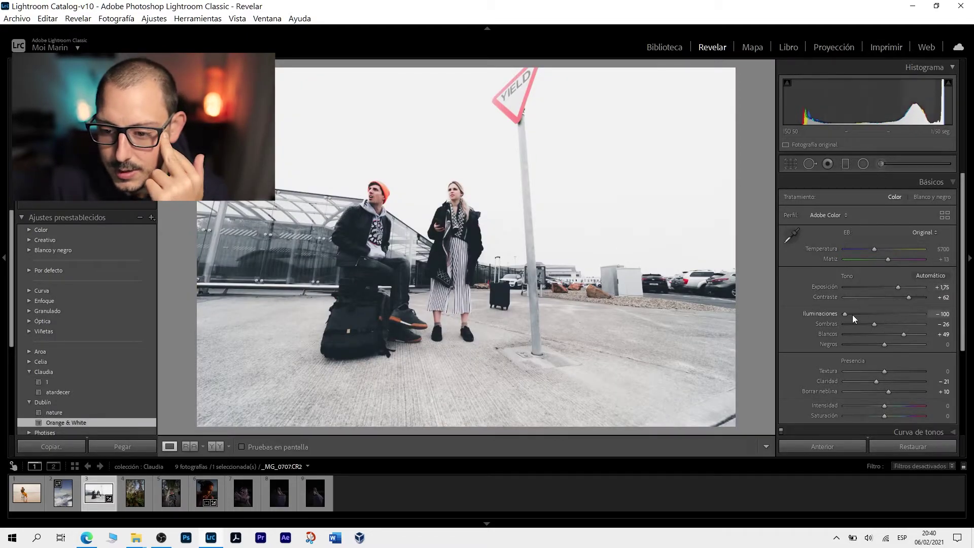
Adjust the black point of the couple photo's tone curve to input 0 and output 37.
{"action": "scroll", "coordinate": [824, 314], "scroll_direction": "down", "scroll_amount": 4}
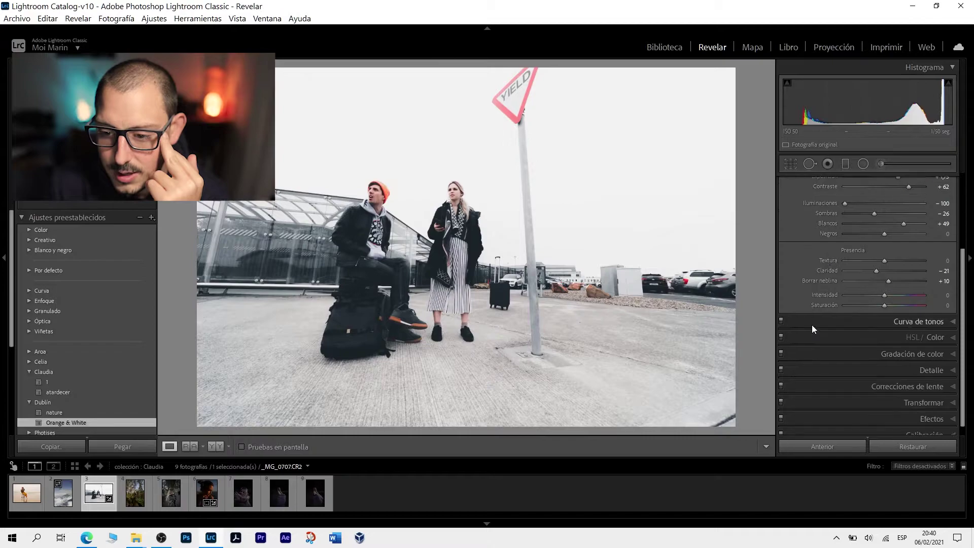
{"action": "left_click", "coordinate": [862, 322]}
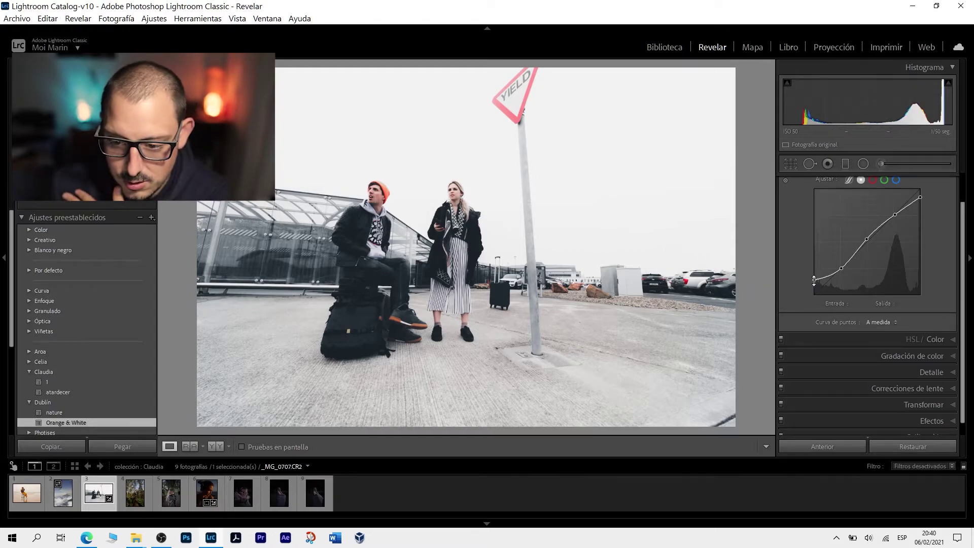
{"action": "mouse_move", "coordinate": [814, 281]}
{"action": "left_mouse_down"}
{"action": "mouse_move", "coordinate": [829, 284]}
{"action": "mouse_move", "coordinate": [798, 280]}
{"action": "left_mouse_up"}
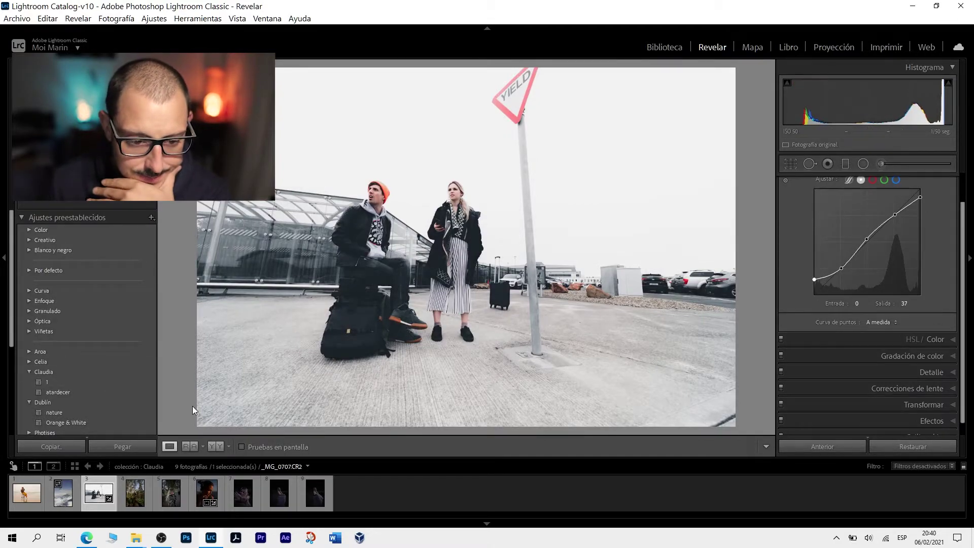
With the beach stool photo open, import the presets GoldenHour1 to GoldenHour15 from the Presets > GoldenHour-Desktop folder.
{"action": "left_click", "coordinate": [29, 498]}
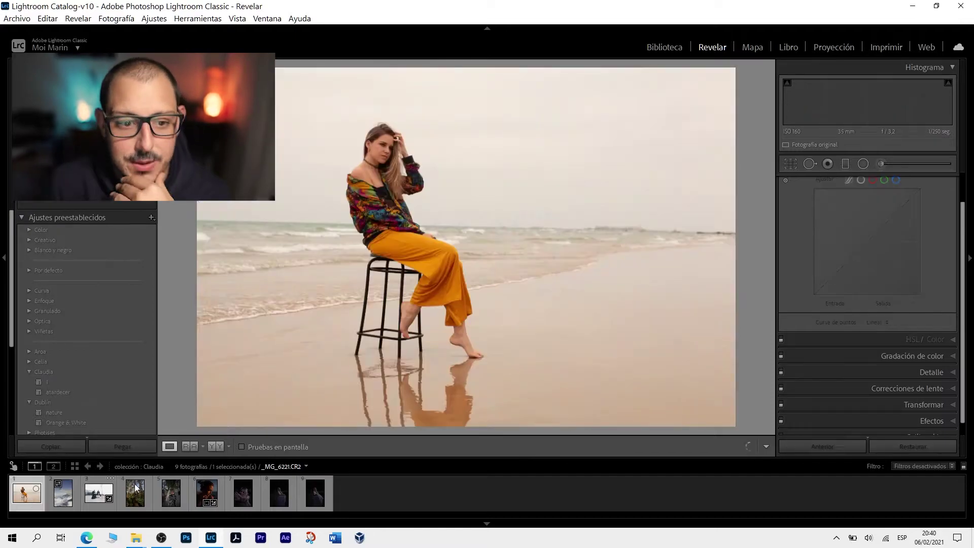
{"action": "left_click", "coordinate": [152, 217]}
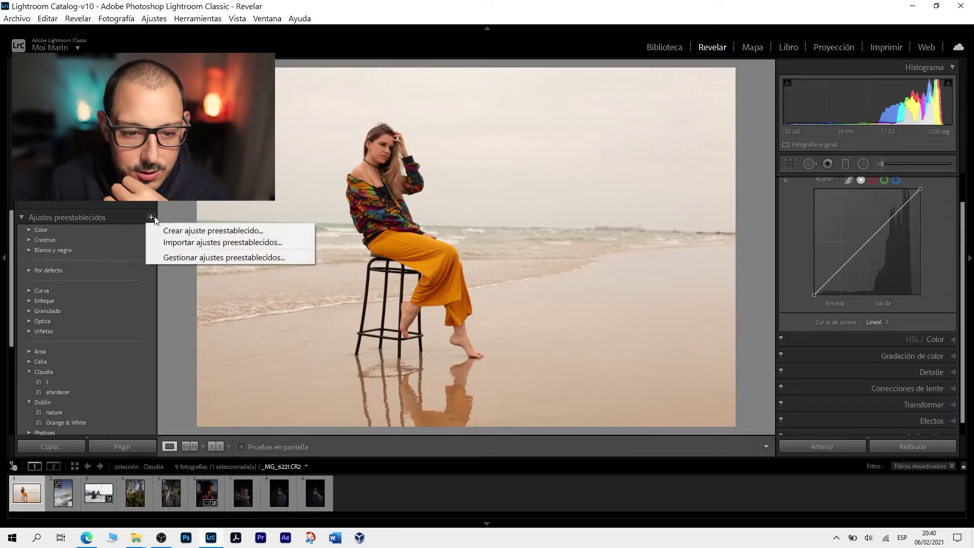
{"action": "left_click", "coordinate": [182, 242]}
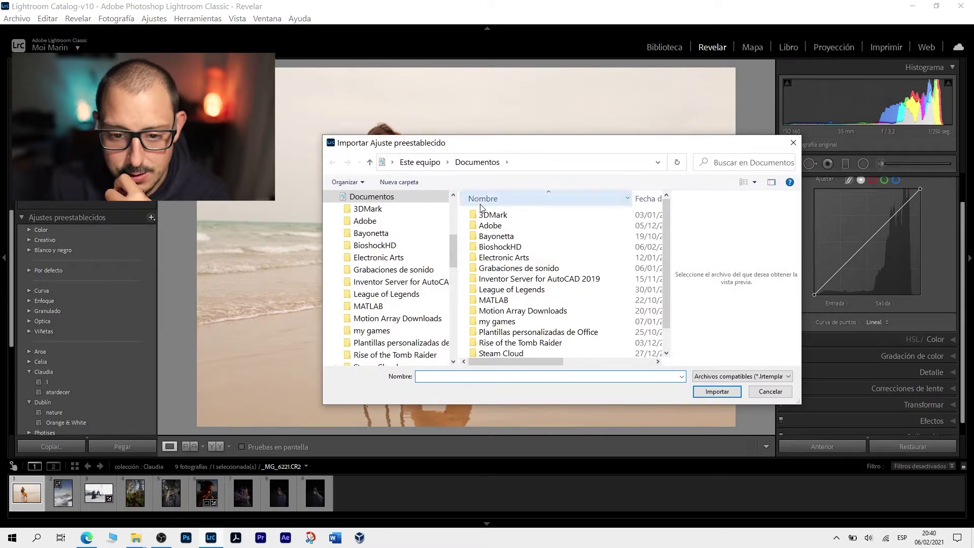
{"action": "left_click", "coordinate": [424, 163]}
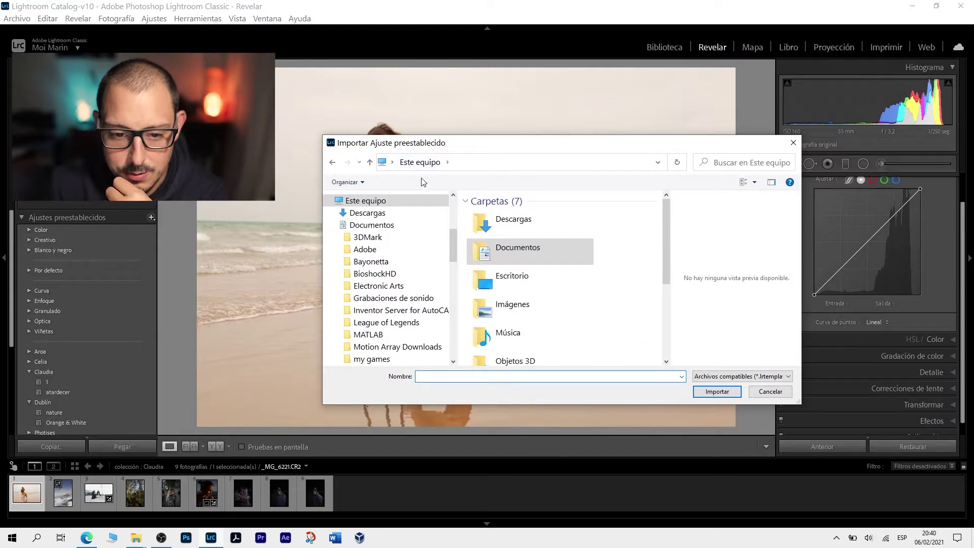
{"action": "scroll", "coordinate": [393, 229], "scroll_direction": "up", "scroll_amount": 2}
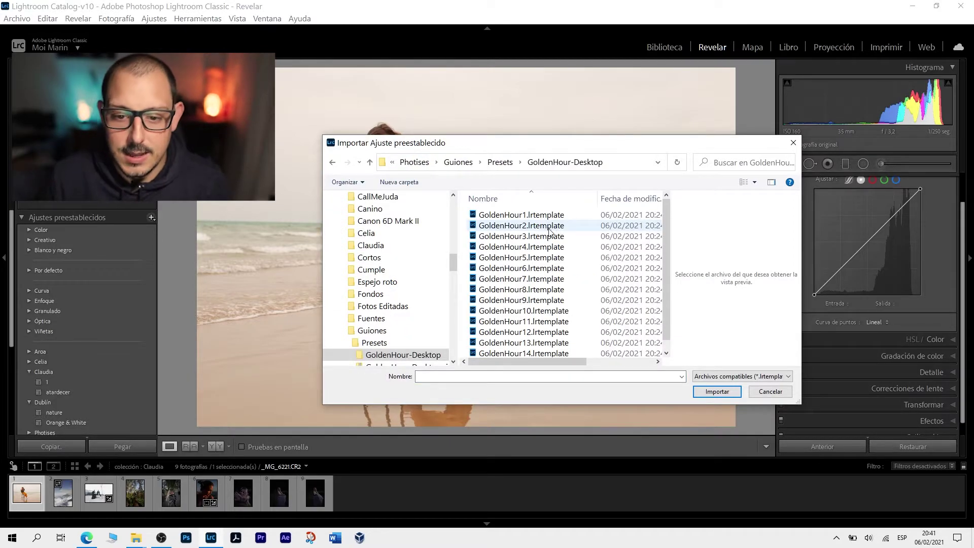
{"action": "scroll", "coordinate": [557, 283], "scroll_direction": "down", "scroll_amount": 1}
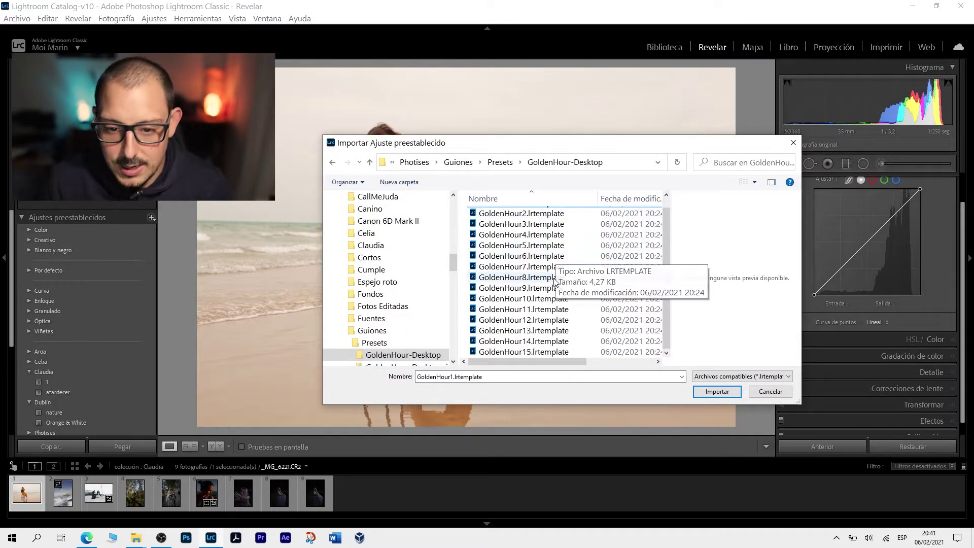
{"action": "left_click", "coordinate": [548, 353], "text": "shift"}
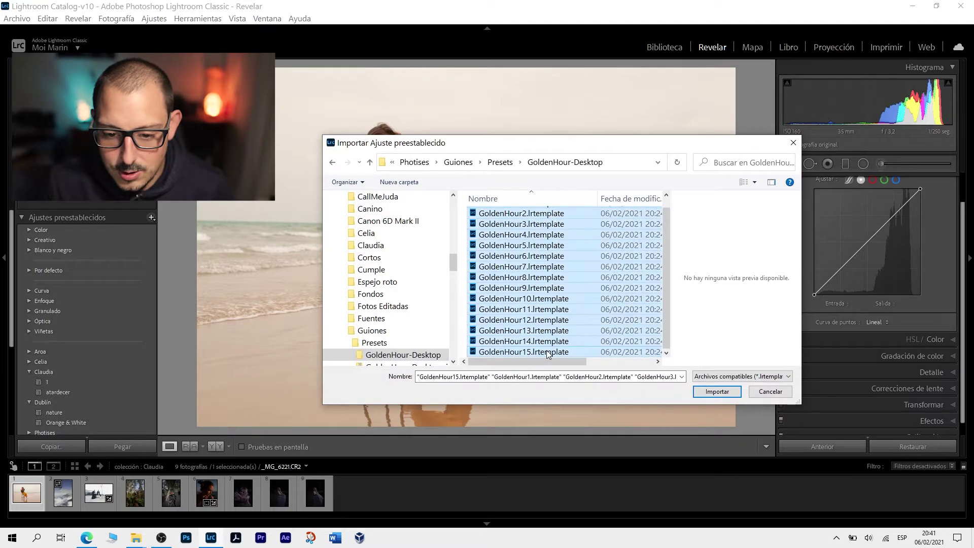
{"action": "left_click", "coordinate": [723, 397]}
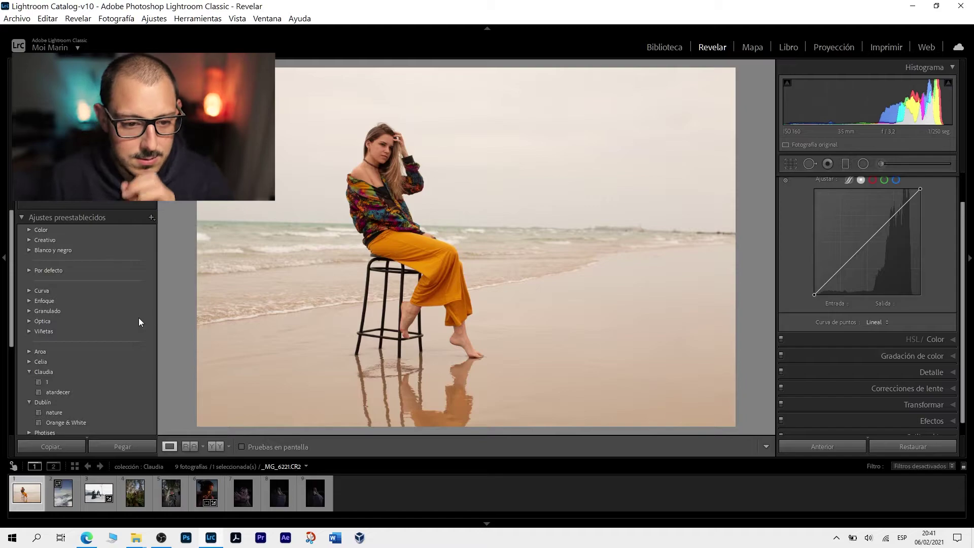
Collapse the two open preset groups, expand Ajustes preestablecidos del usuario and preview the GoldenHour1 and GoldenHour2 presets on the beach photo.
{"action": "scroll", "coordinate": [32, 319], "scroll_direction": "down", "scroll_amount": 2}
{"action": "left_click", "coordinate": [27, 315]}
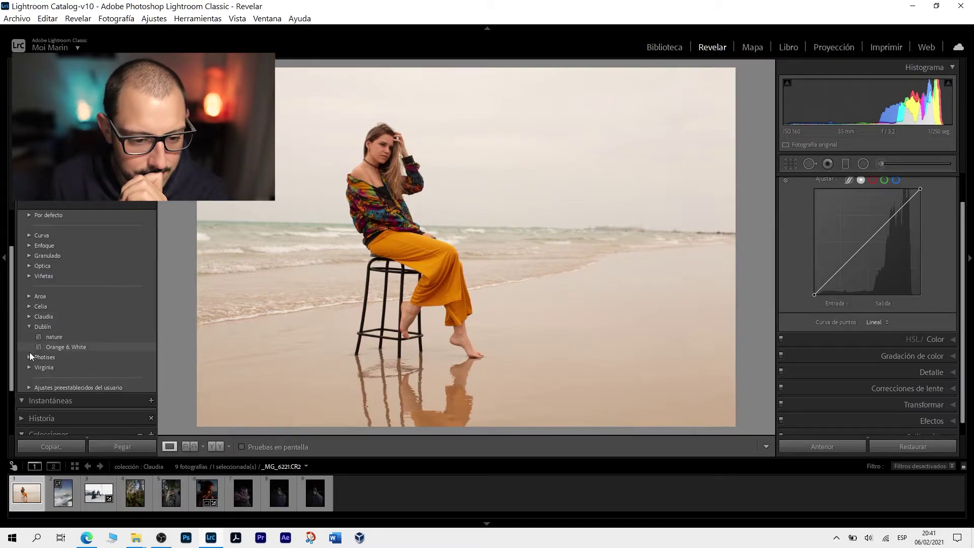
{"action": "left_click", "coordinate": [28, 327]}
{"action": "scroll", "coordinate": [115, 349], "scroll_direction": "up", "scroll_amount": 2}
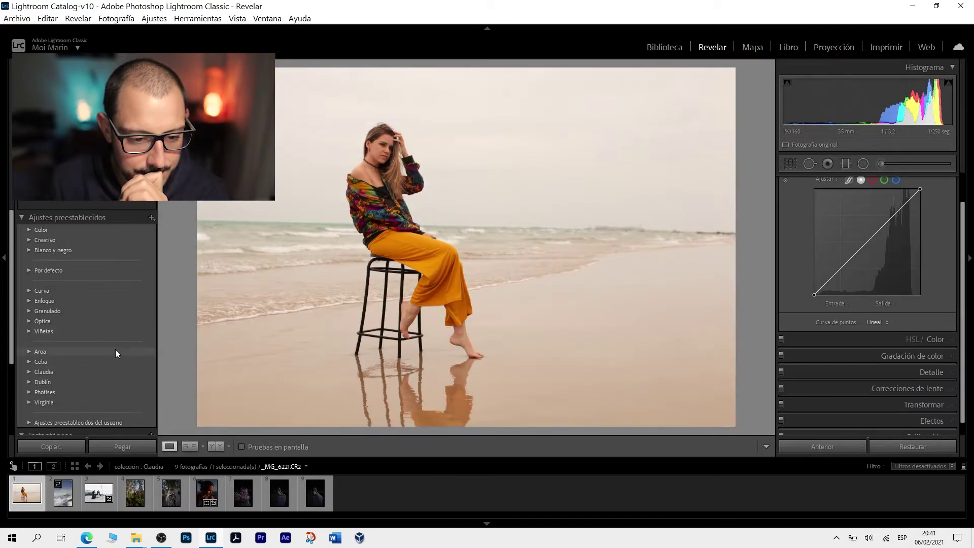
{"action": "scroll", "coordinate": [114, 346], "scroll_direction": "down", "scroll_amount": 1}
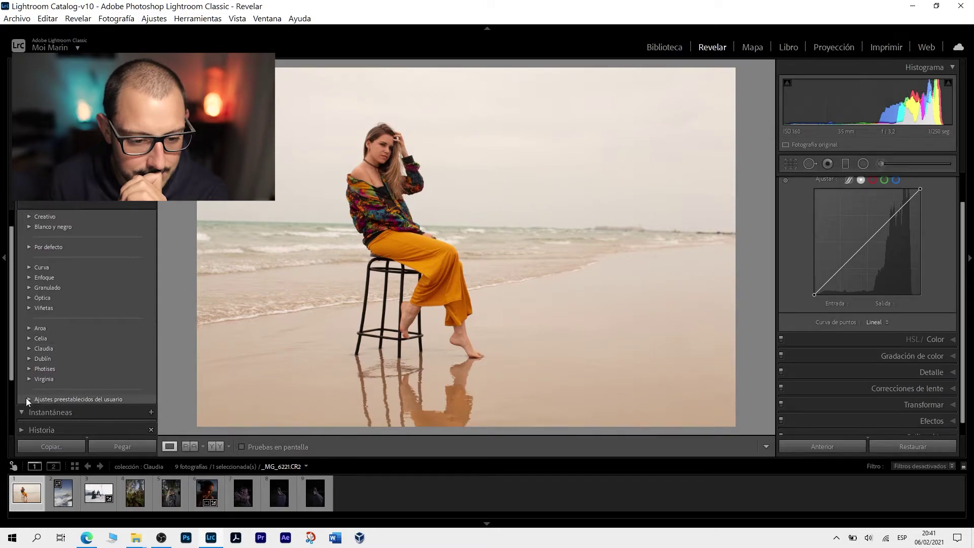
{"action": "left_click", "coordinate": [28, 399]}
{"action": "scroll", "coordinate": [83, 400], "scroll_direction": "down", "scroll_amount": 5}
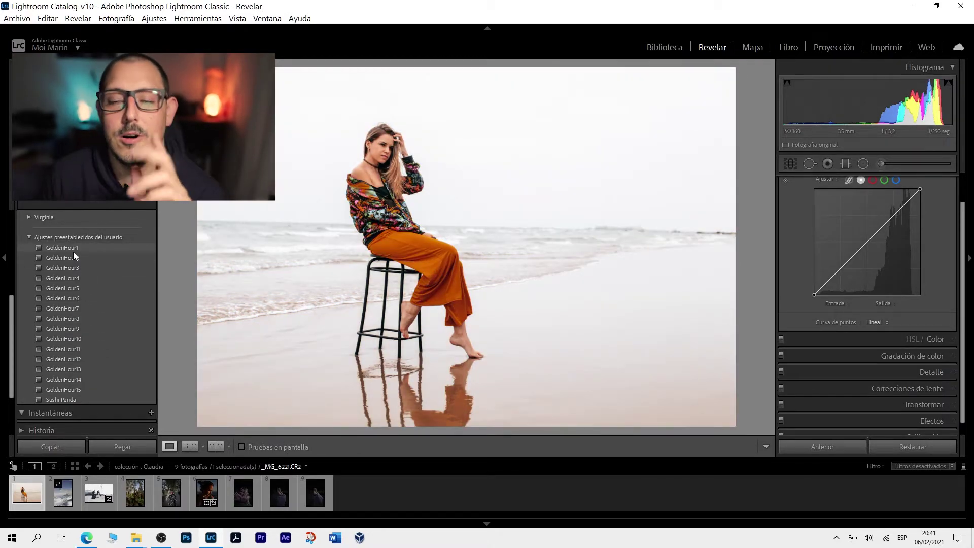
{"action": "left_click", "coordinate": [73, 256]}
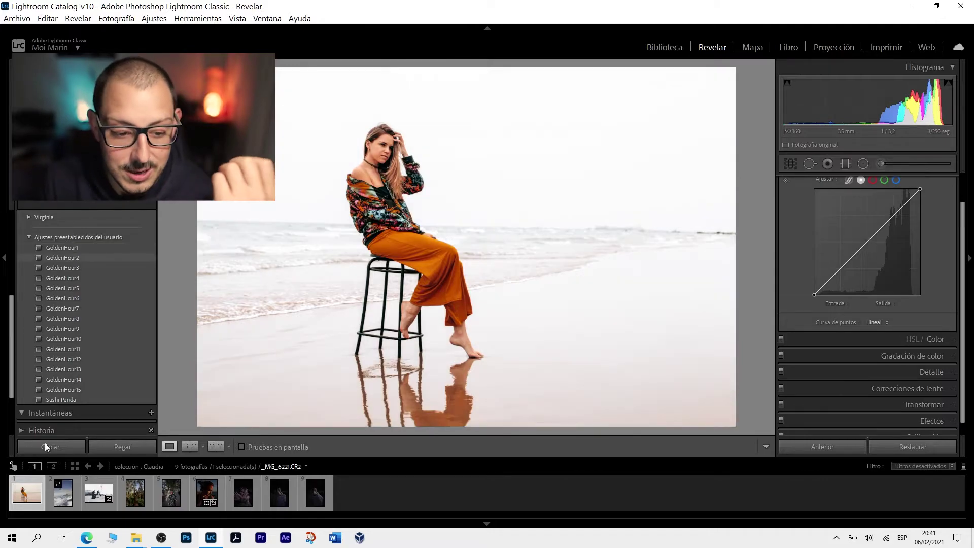
Switch to the browser, open the Golden Hour presets listing from the Etsy results and close the two Gmail tabs.
{"action": "key", "text": "alt+Tab"}
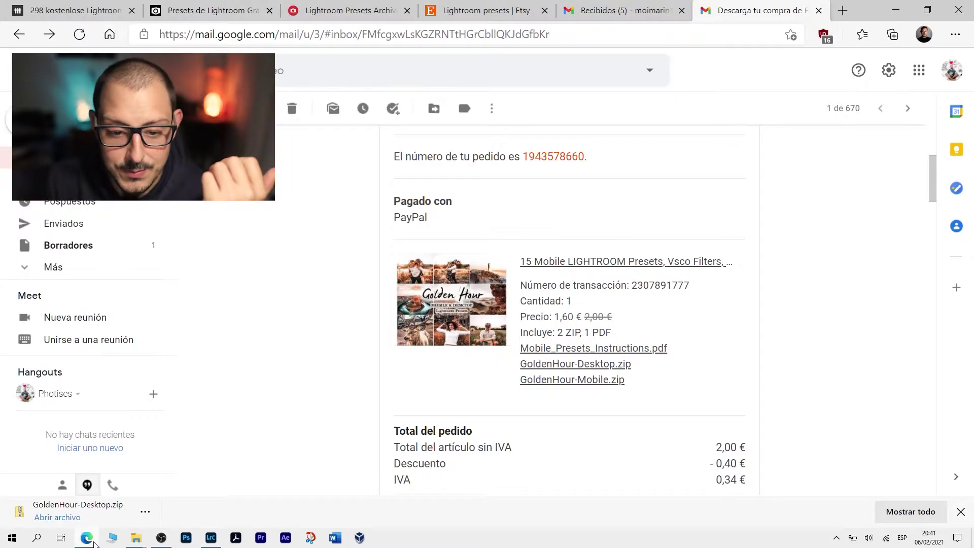
{"action": "left_click", "coordinate": [598, 6]}
{"action": "key", "text": "ctrl+shift+Tab"}
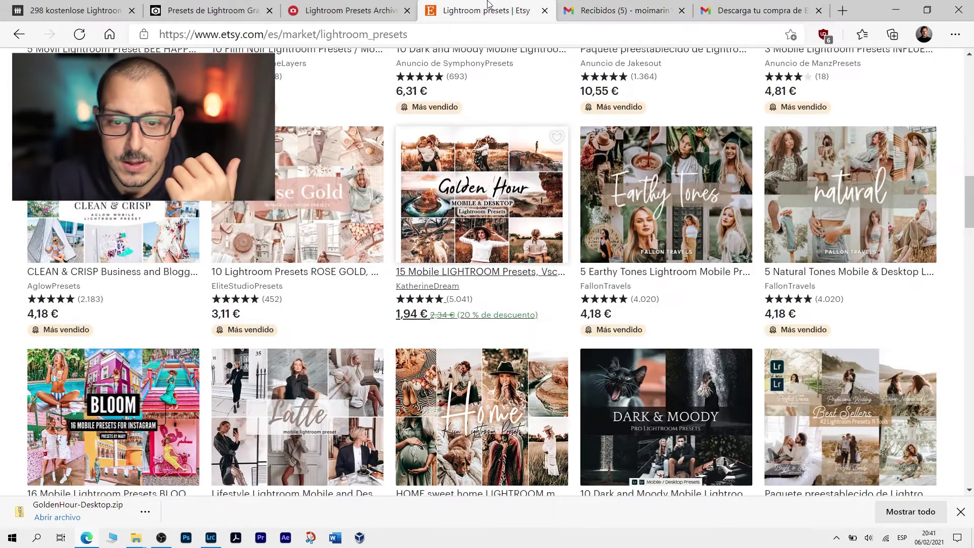
{"action": "left_click", "coordinate": [681, 11]}
{"action": "left_click", "coordinate": [481, 214]}
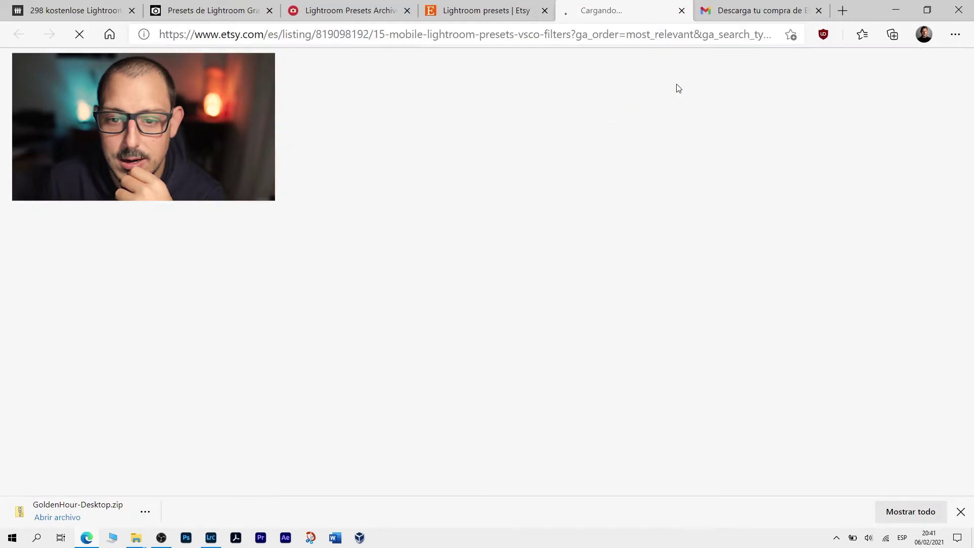
{"action": "left_click", "coordinate": [818, 11]}
Examine the before-and-after sample images in the Golden Hour listing and return to Lightroom Classic.
{"action": "scroll", "coordinate": [487, 274], "scroll_direction": "down", "scroll_amount": 3}
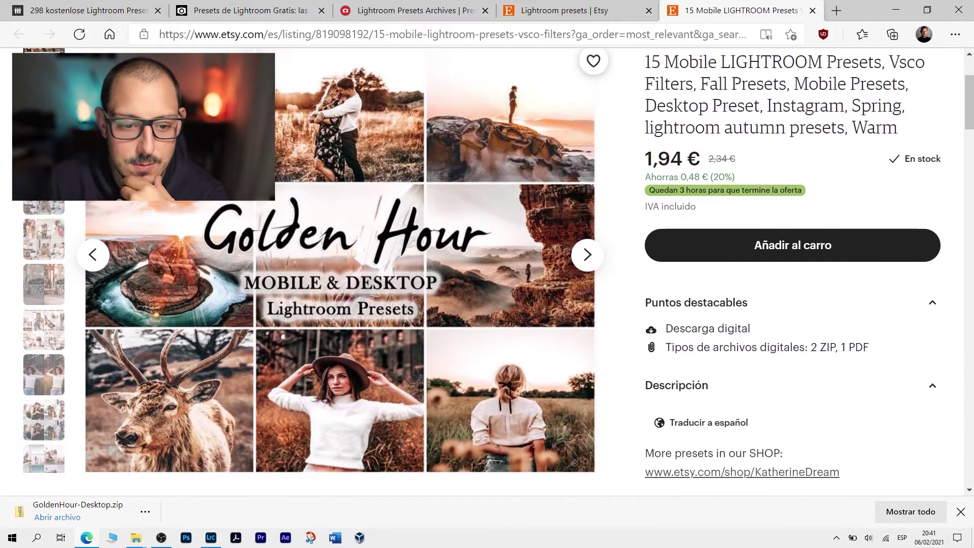
{"action": "left_click", "coordinate": [45, 204]}
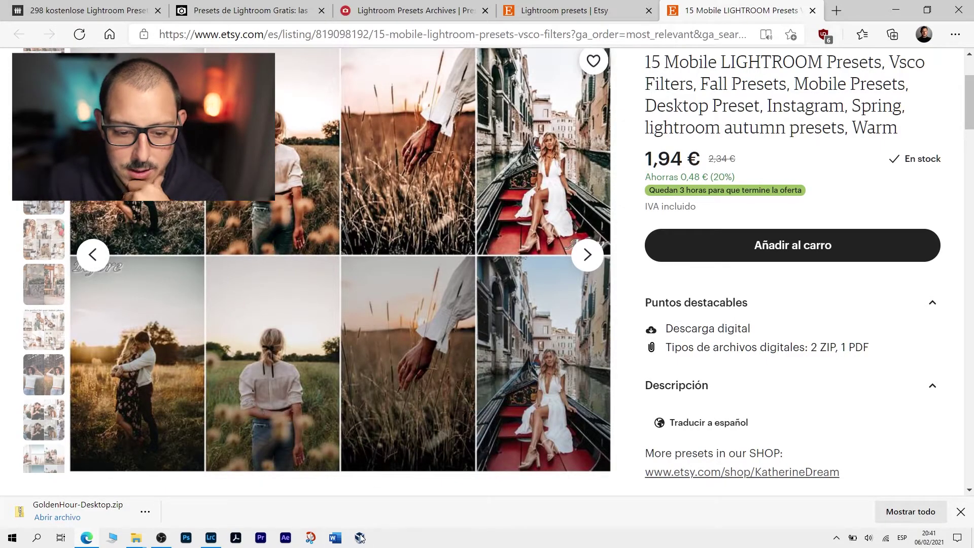
{"action": "left_click", "coordinate": [44, 207]}
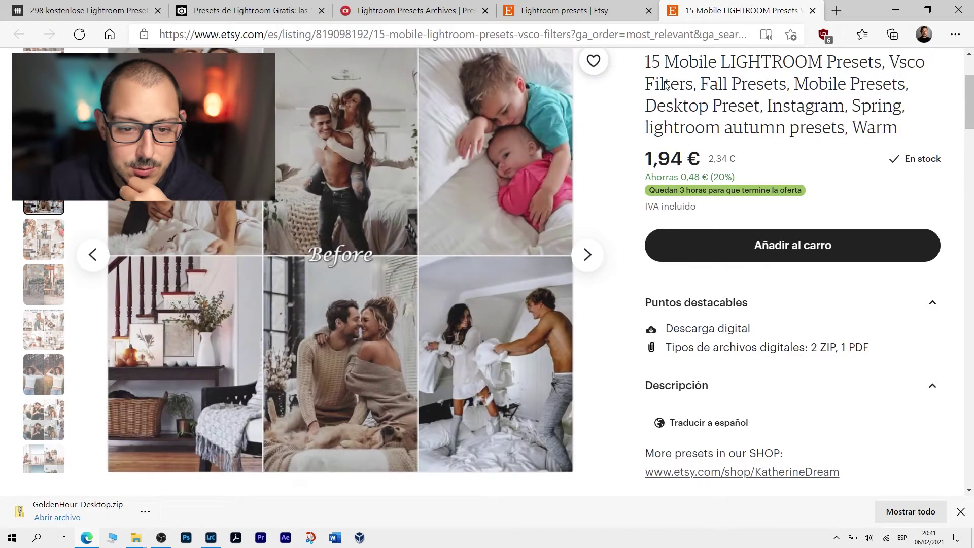
{"action": "scroll", "coordinate": [533, 219], "scroll_direction": "up", "scroll_amount": 3}
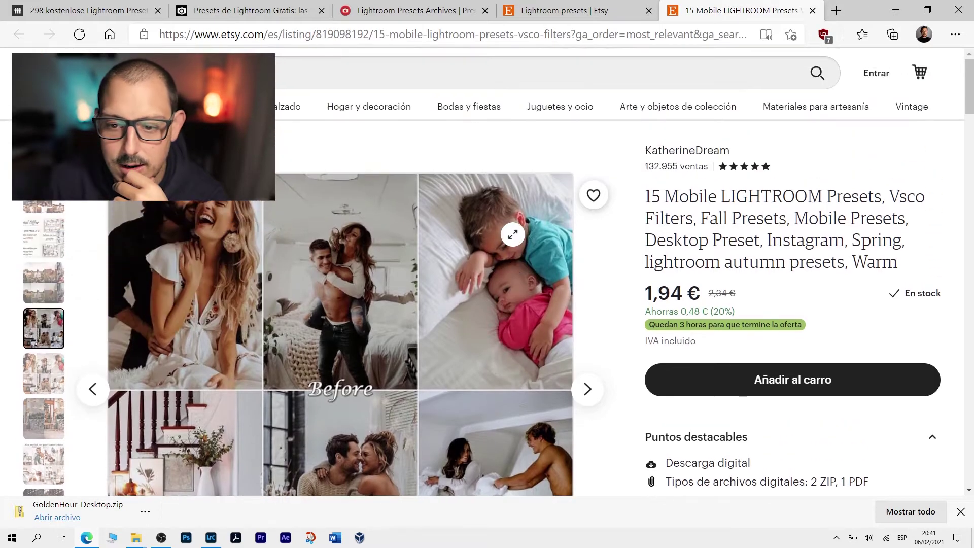
{"action": "left_click", "coordinate": [896, 10]}
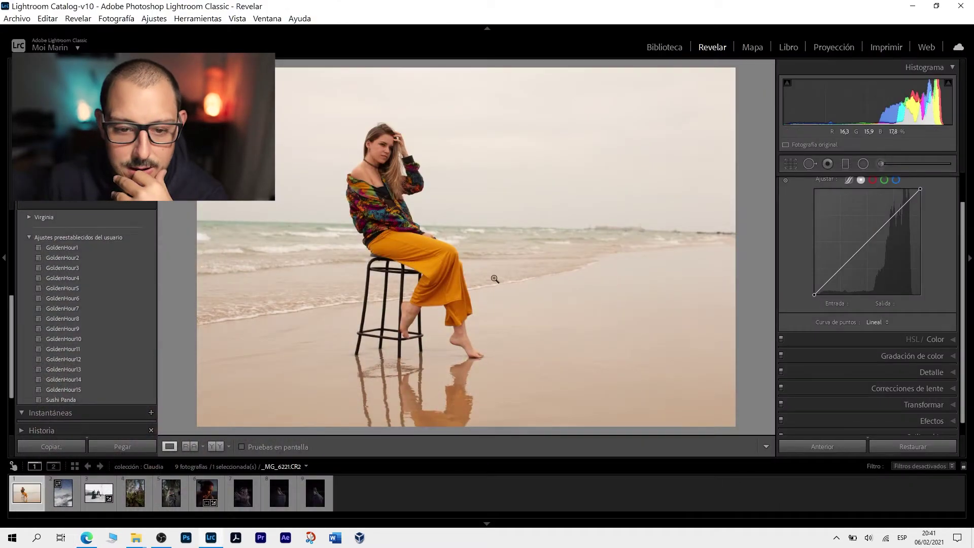
Show the Basic settings, apply the GoldenHour1 preset to the beach stool photo and inspect the face up close.
{"action": "left_click", "coordinate": [99, 245]}
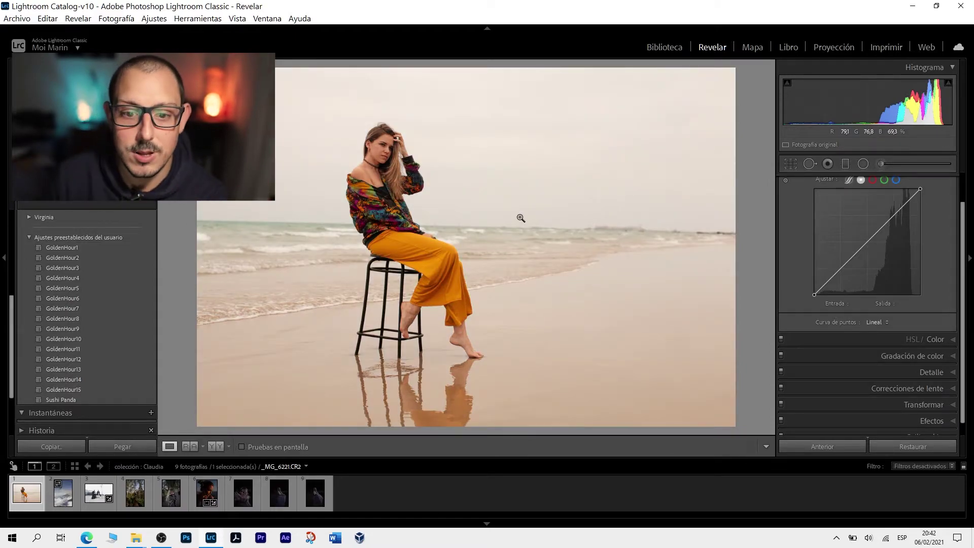
{"action": "scroll", "coordinate": [806, 226], "scroll_direction": "up", "scroll_amount": 1}
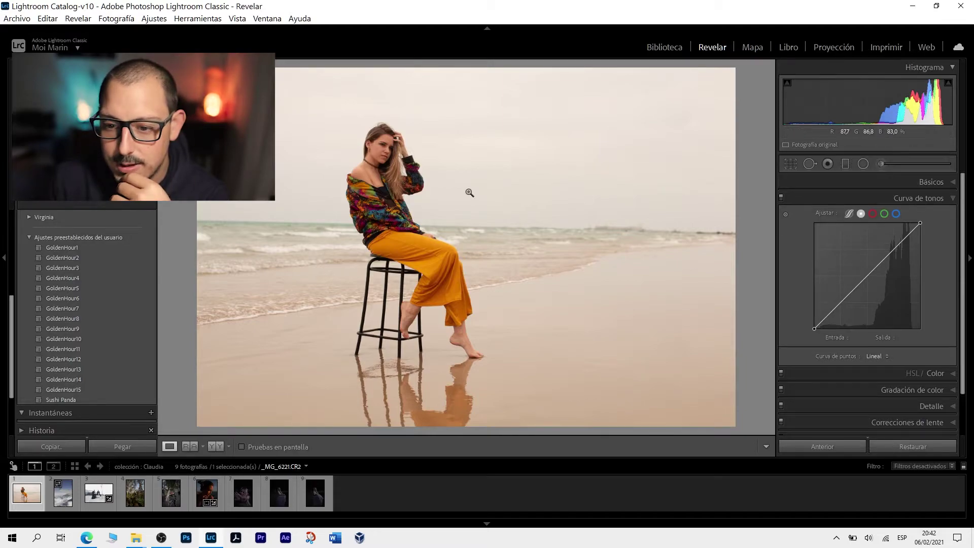
{"action": "left_click", "coordinate": [836, 183]}
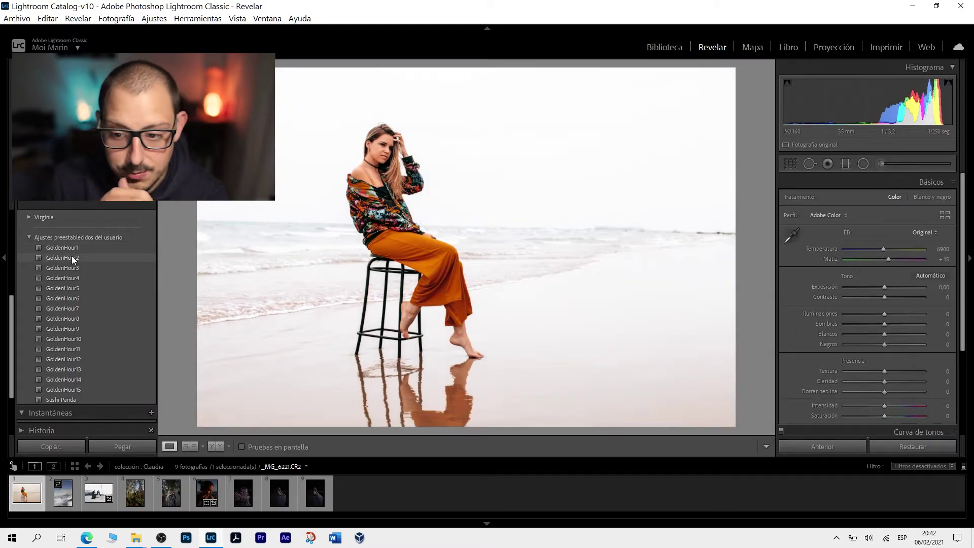
{"action": "left_click", "coordinate": [73, 249]}
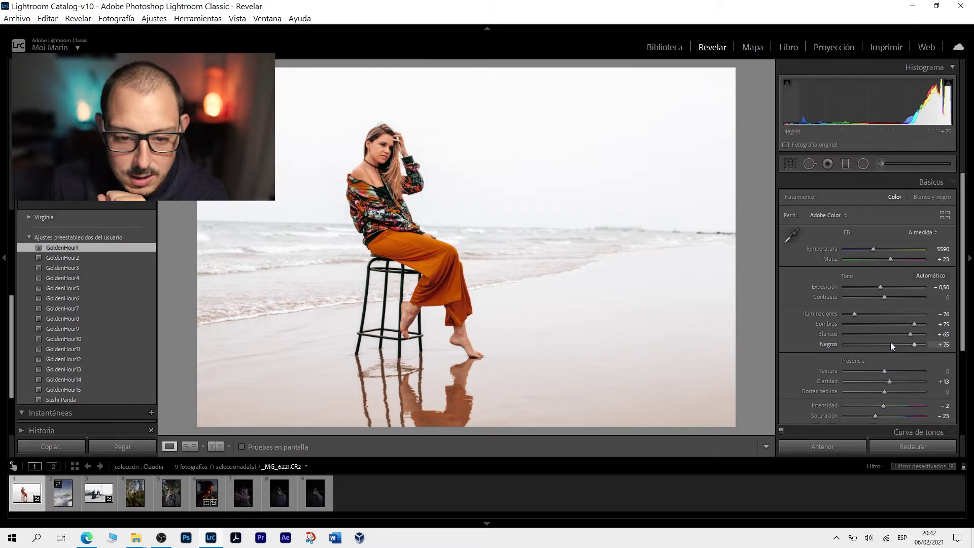
{"action": "scroll", "coordinate": [878, 345], "scroll_direction": "down", "scroll_amount": 3}
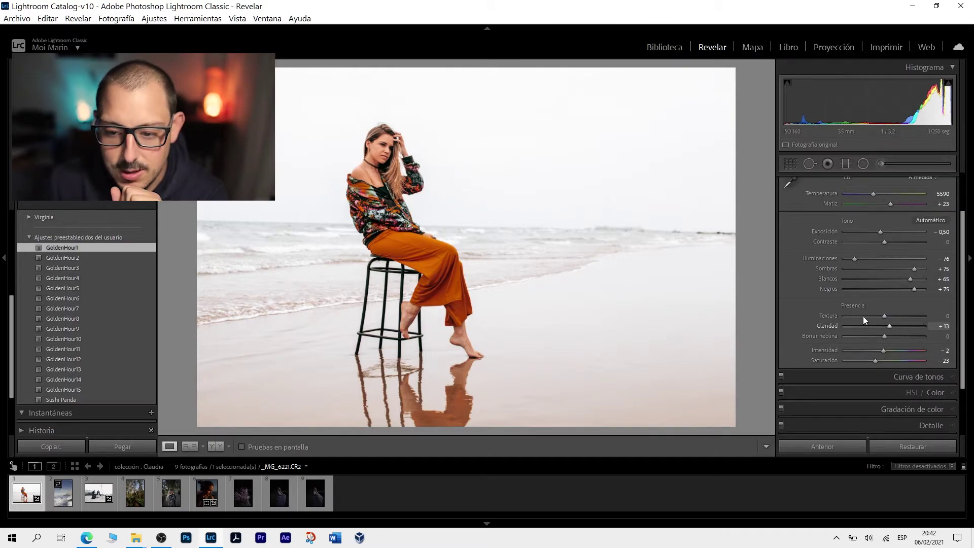
{"action": "left_click", "coordinate": [405, 156]}
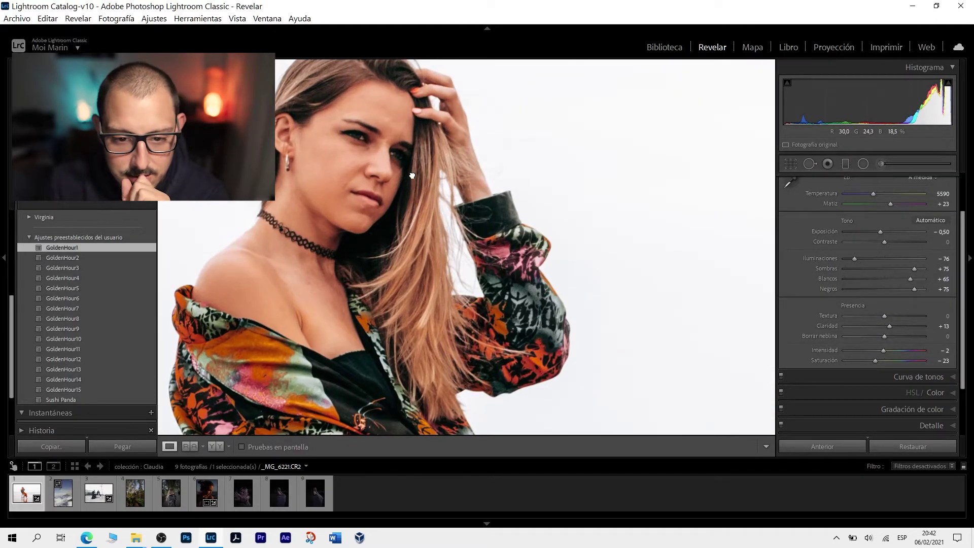
{"action": "left_click", "coordinate": [412, 176]}
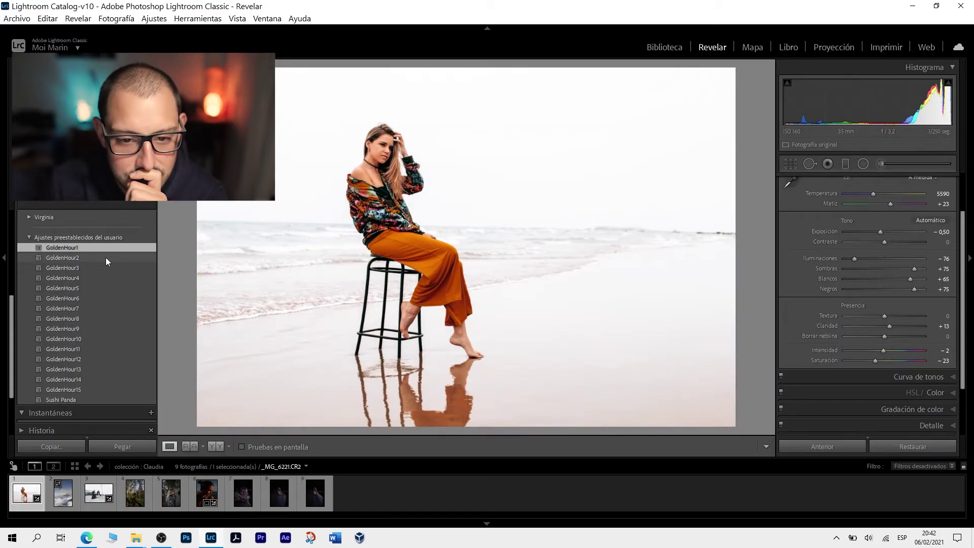
Try the GoldenHour2, GoldenHour14 and GoldenHour9 presets on the beach photo, lowering the exposure to -0,96 on the last one.
{"action": "left_click", "coordinate": [86, 258]}
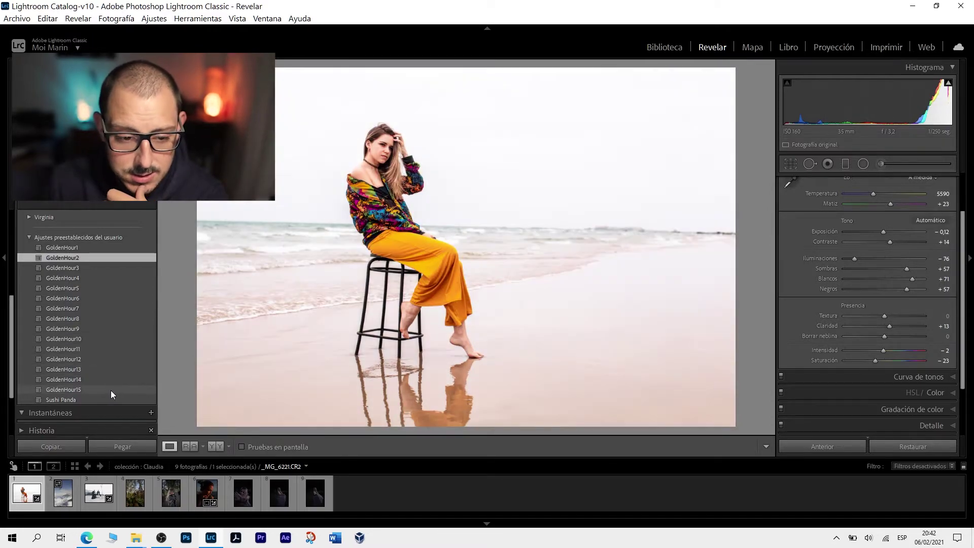
{"action": "left_click", "coordinate": [108, 381]}
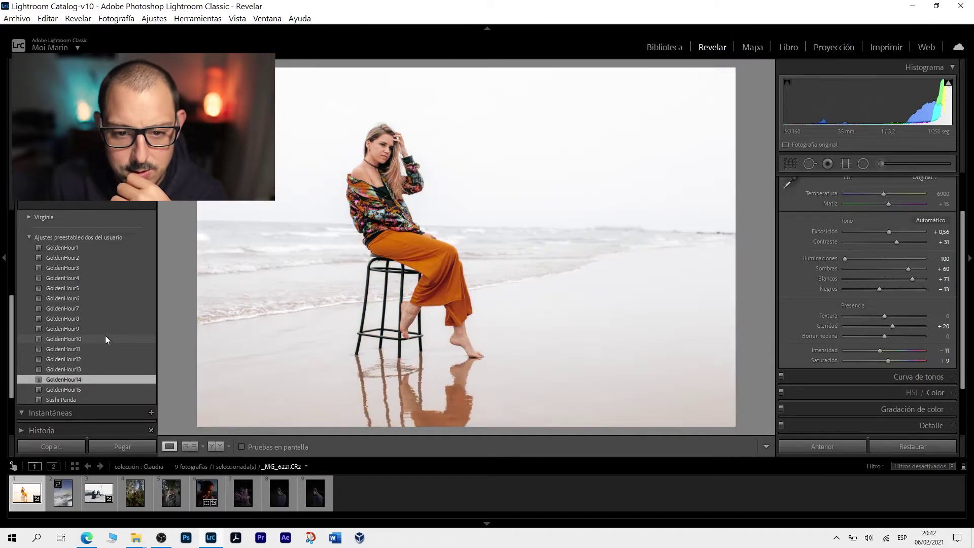
{"action": "left_click", "coordinate": [109, 330]}
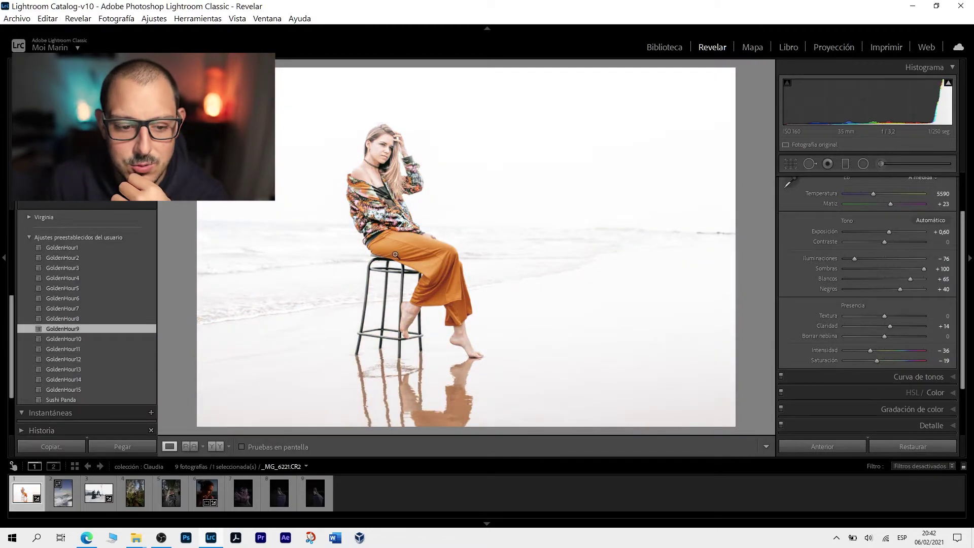
{"action": "left_click_drag", "start_coordinate": [888, 232], "coordinate": [875, 230]}
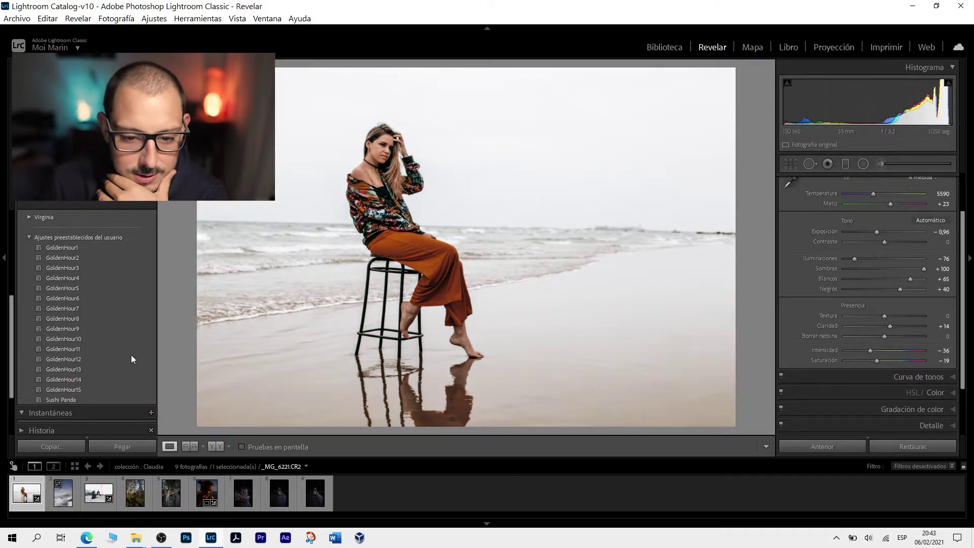
Apply the GoldenHour14 preset to the beach photo and set its exposure to +0,06 and its temperature to 5333.
{"action": "scroll", "coordinate": [109, 396], "scroll_direction": "down", "scroll_amount": 3}
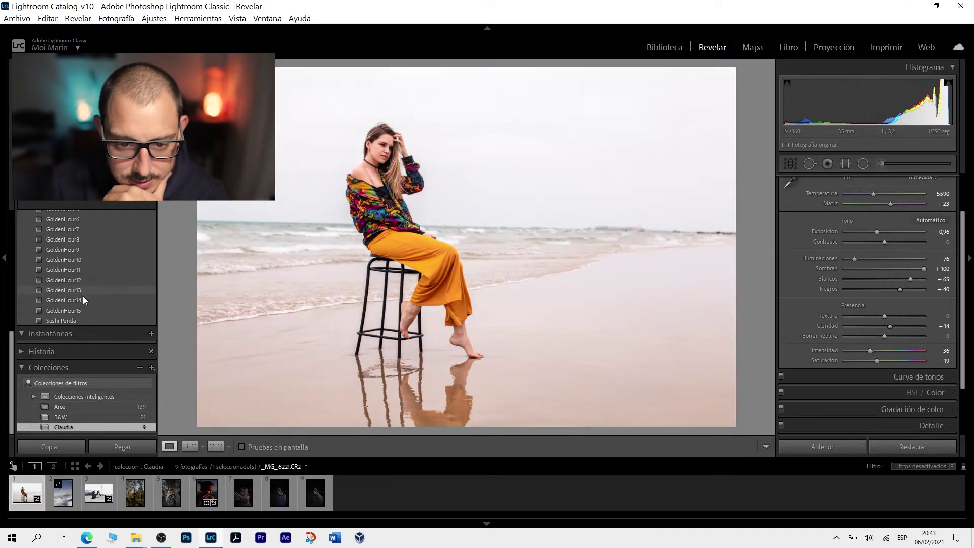
{"action": "left_click", "coordinate": [83, 298]}
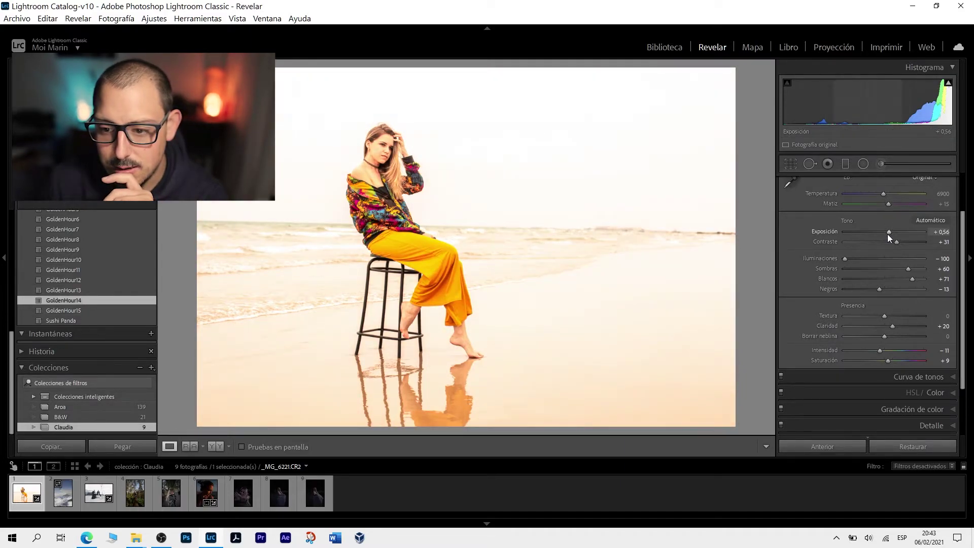
{"action": "left_click_drag", "start_coordinate": [890, 230], "coordinate": [885, 230]}
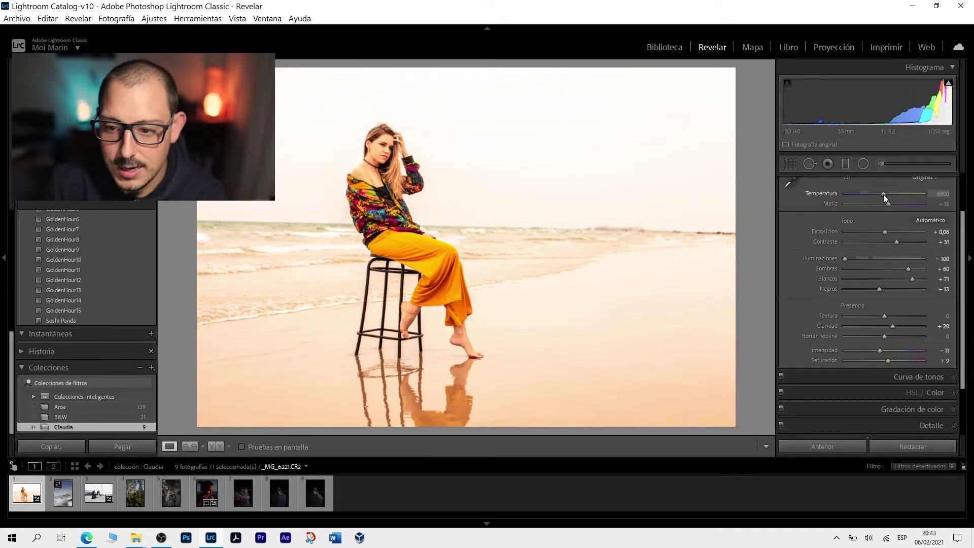
{"action": "left_click_drag", "start_coordinate": [884, 194], "coordinate": [871, 194]}
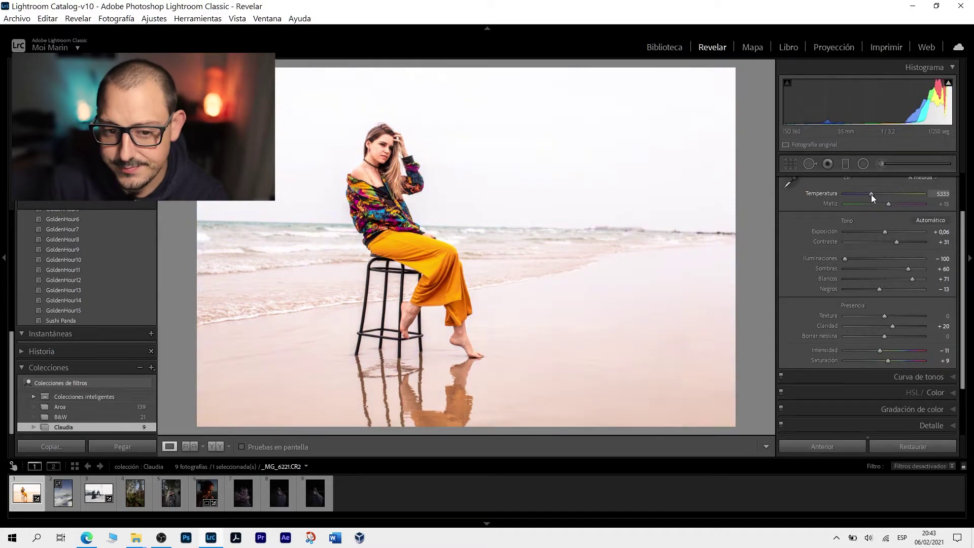
Examine the beach photo's Calibration settings and the HSL/Color adjustments for the purple, yellow, red and orange ranges.
{"action": "scroll", "coordinate": [839, 408], "scroll_direction": "down", "scroll_amount": 3}
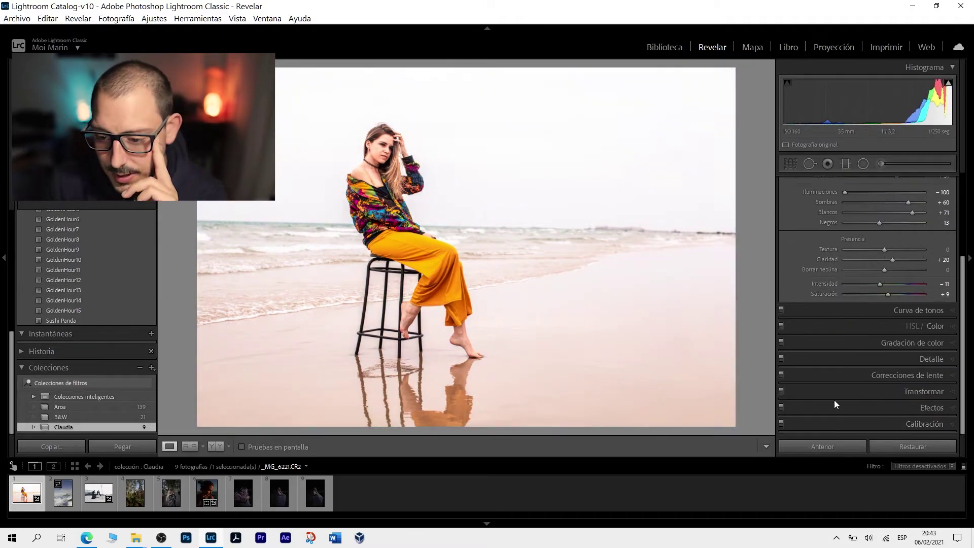
{"action": "left_click", "coordinate": [841, 423]}
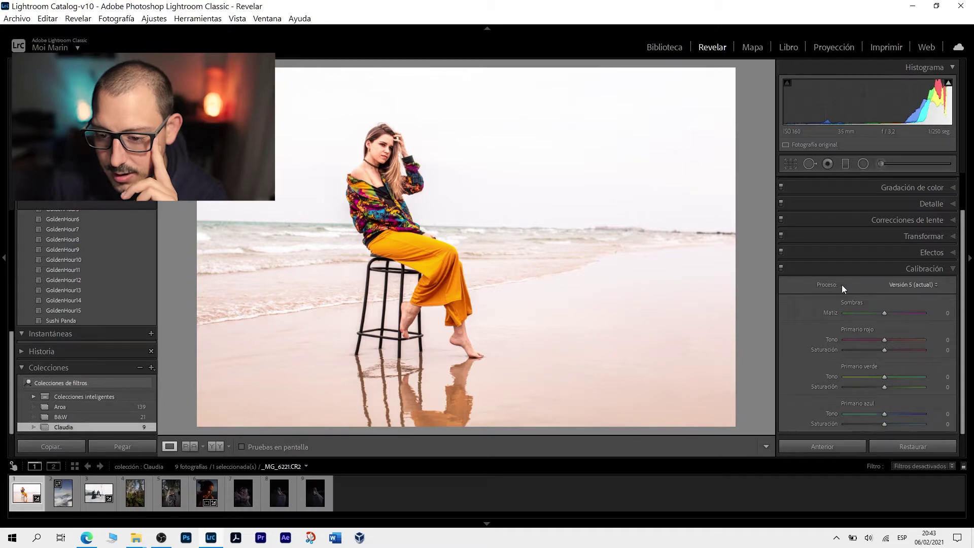
{"action": "scroll", "coordinate": [853, 282], "scroll_direction": "up", "scroll_amount": 2}
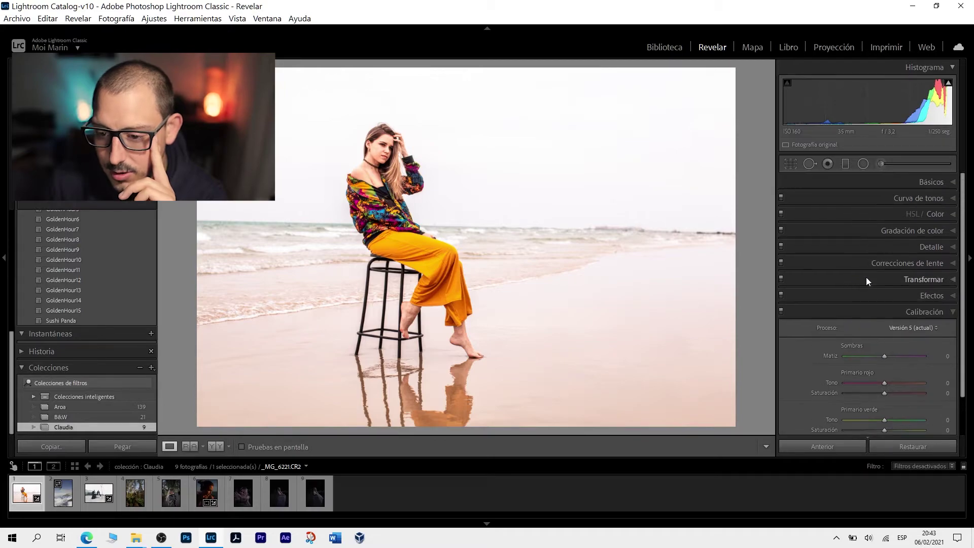
{"action": "left_click", "coordinate": [852, 216]}
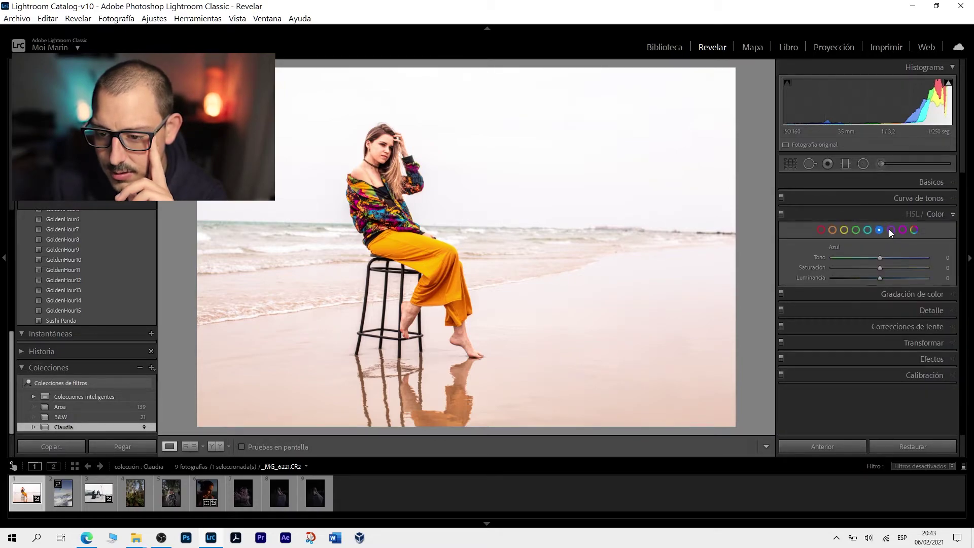
{"action": "left_click", "coordinate": [891, 230]}
{"action": "left_click", "coordinate": [844, 231]}
{"action": "left_click", "coordinate": [835, 230]}
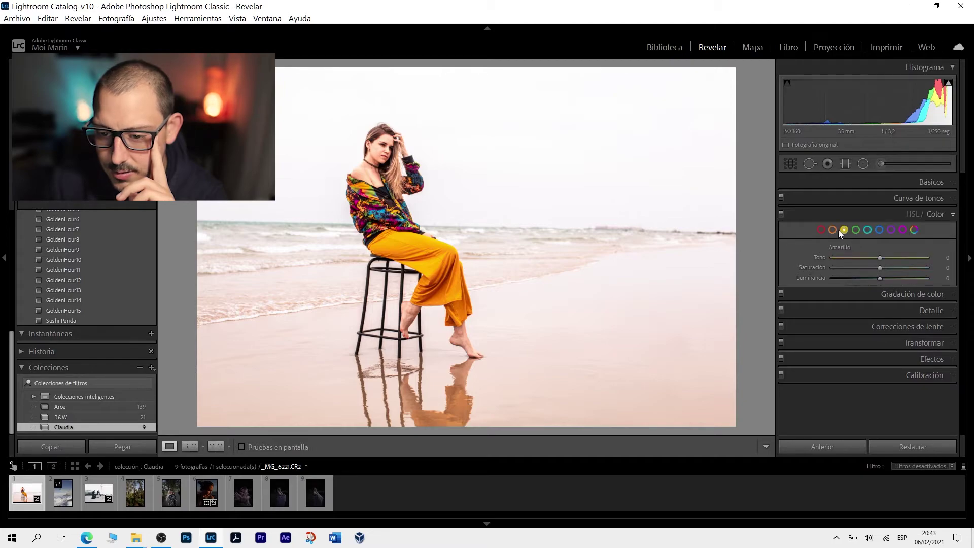
{"action": "left_click", "coordinate": [820, 229]}
{"action": "left_click", "coordinate": [833, 231]}
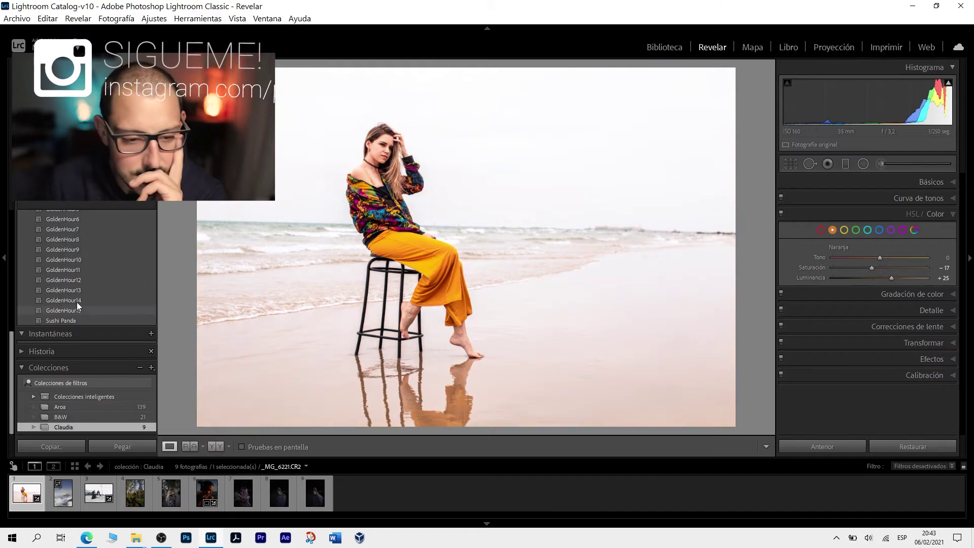
{"action": "scroll", "coordinate": [48, 282], "scroll_direction": "up", "scroll_amount": 5}
{"action": "scroll", "coordinate": [88, 339], "scroll_direction": "down", "scroll_amount": 5}
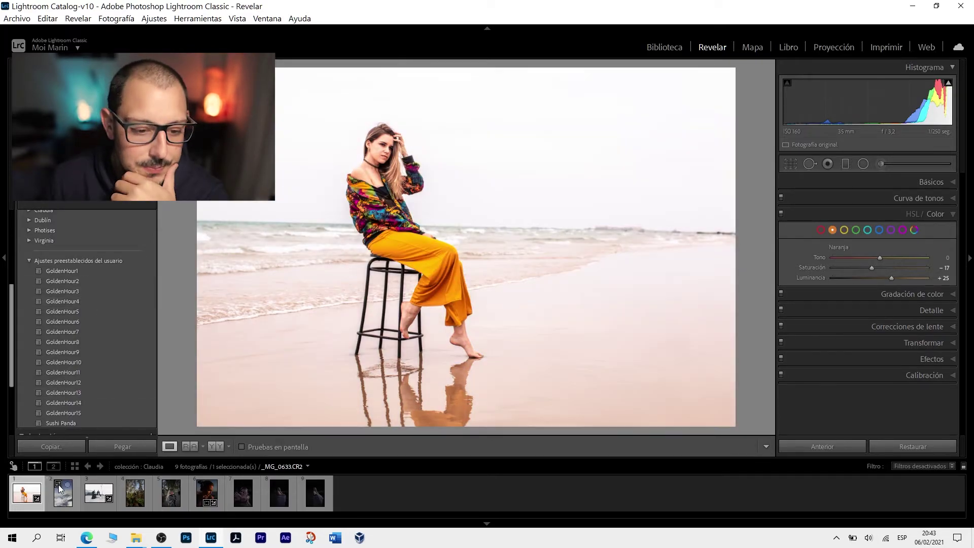
Reset the edits on the photo of the couple beside the yield sign and preview several GoldenHour presets on it.
{"action": "left_click", "coordinate": [59, 499]}
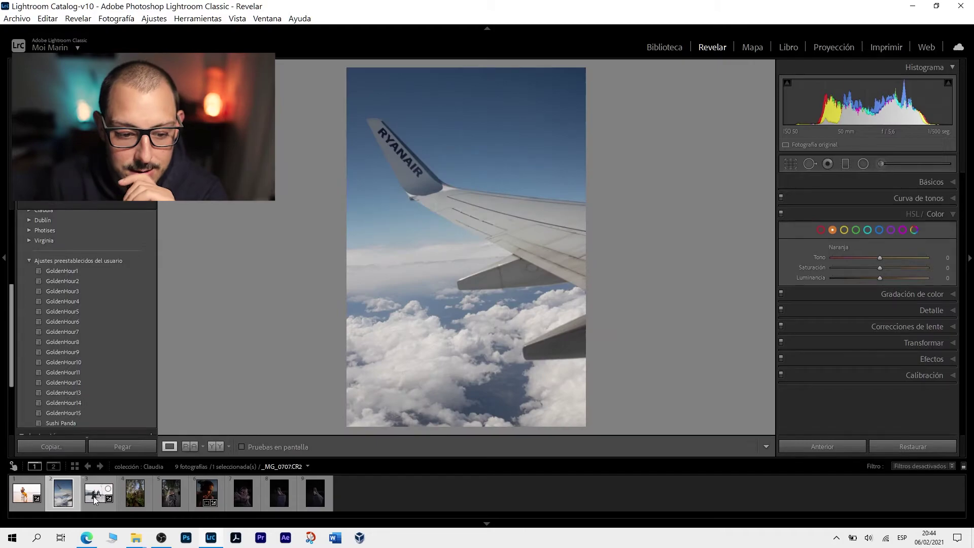
{"action": "left_click", "coordinate": [94, 498]}
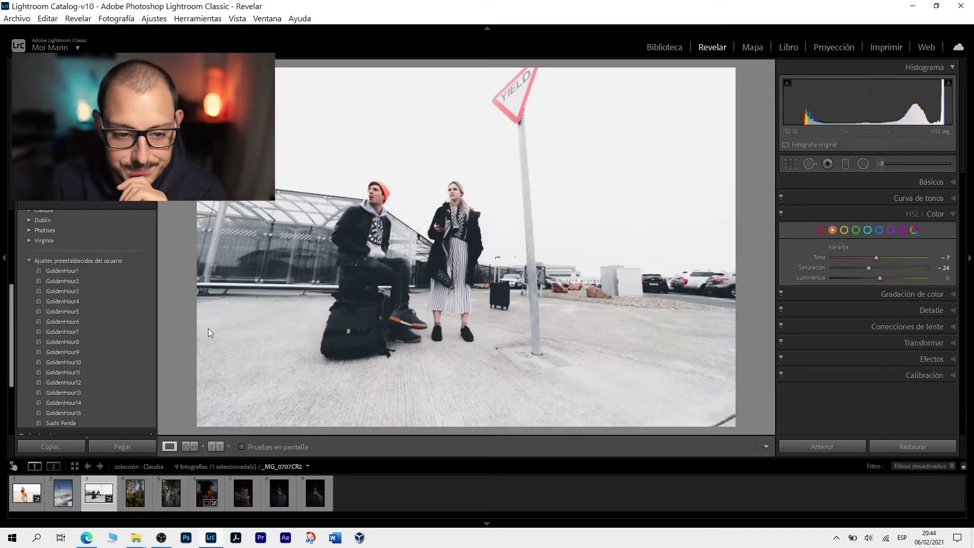
{"action": "left_click", "coordinate": [888, 446]}
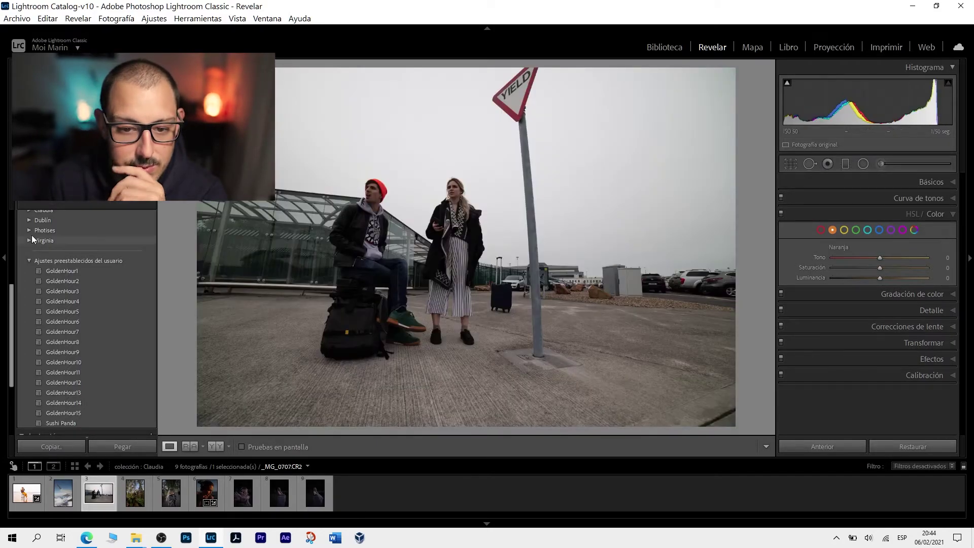
{"action": "mouse_move", "coordinate": [80, 272]}
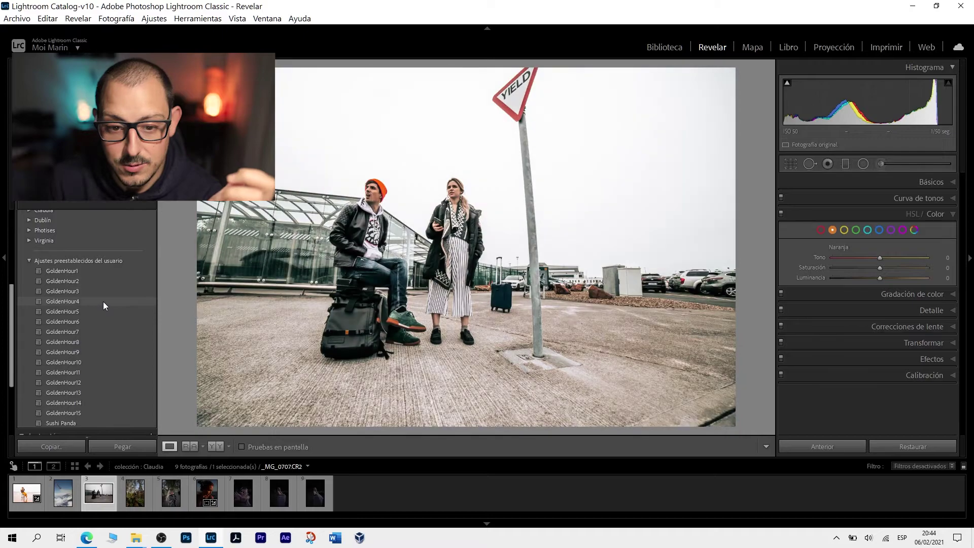
{"action": "mouse_move", "coordinate": [105, 306]}
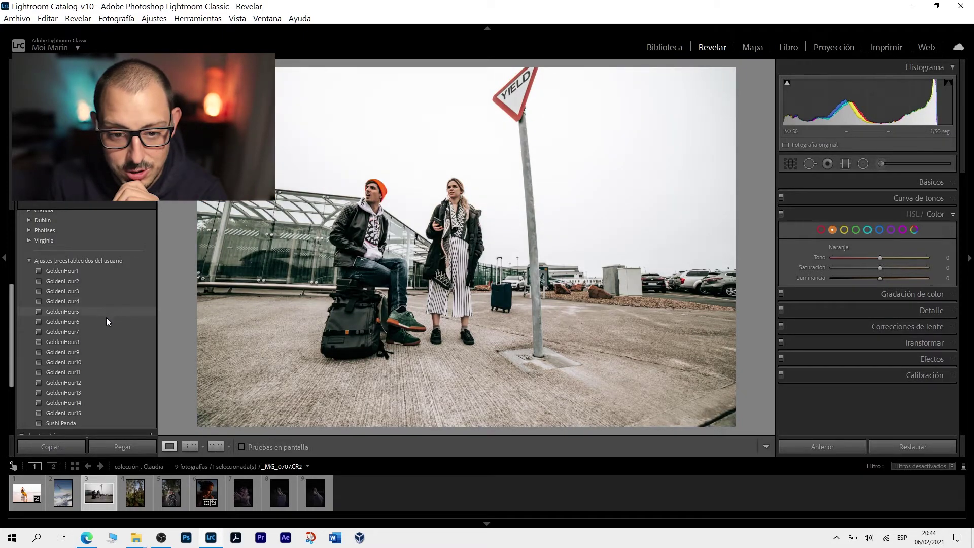
{"action": "mouse_move", "coordinate": [109, 330]}
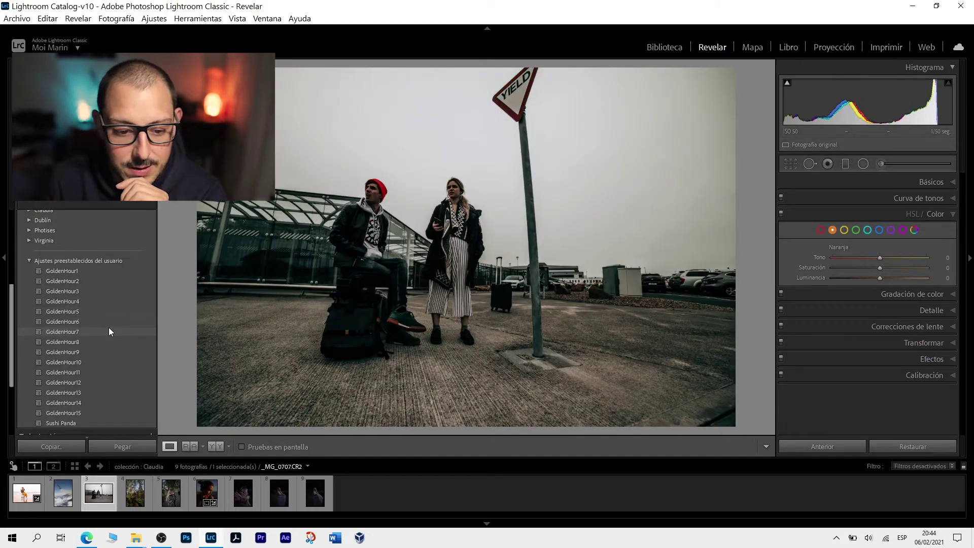
{"action": "mouse_move", "coordinate": [111, 346]}
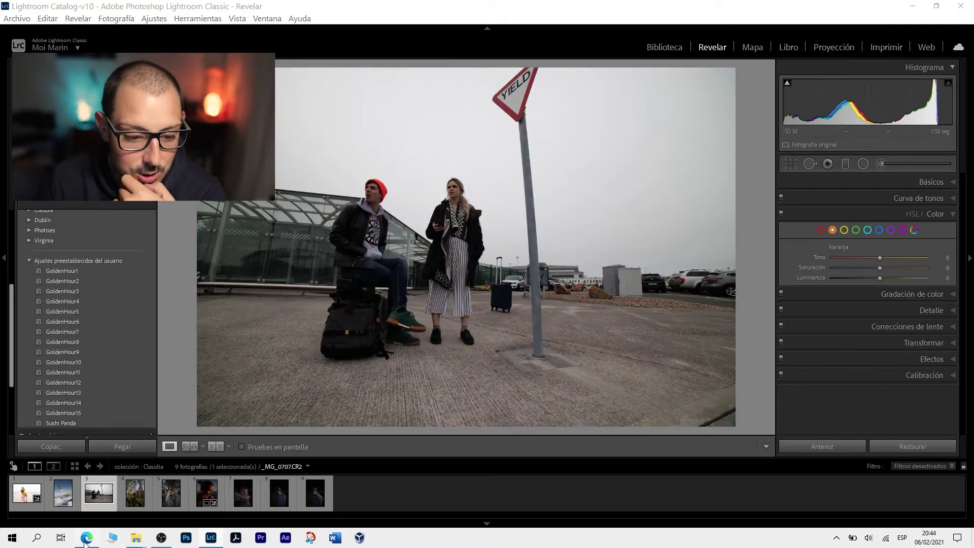
Examine the before-and-after sample pictures of the preset pack's Etsy listing in the browser and return to Lightroom Classic.
{"action": "left_click", "coordinate": [86, 539]}
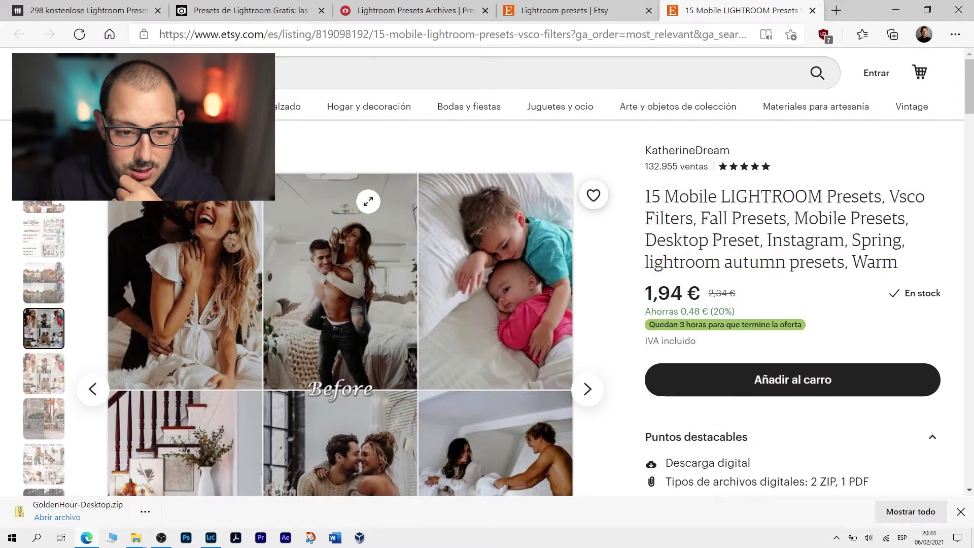
{"action": "left_click", "coordinate": [45, 280]}
{"action": "scroll", "coordinate": [395, 322], "scroll_direction": "down", "scroll_amount": 3}
{"action": "scroll", "coordinate": [374, 310], "scroll_direction": "down", "scroll_amount": 3}
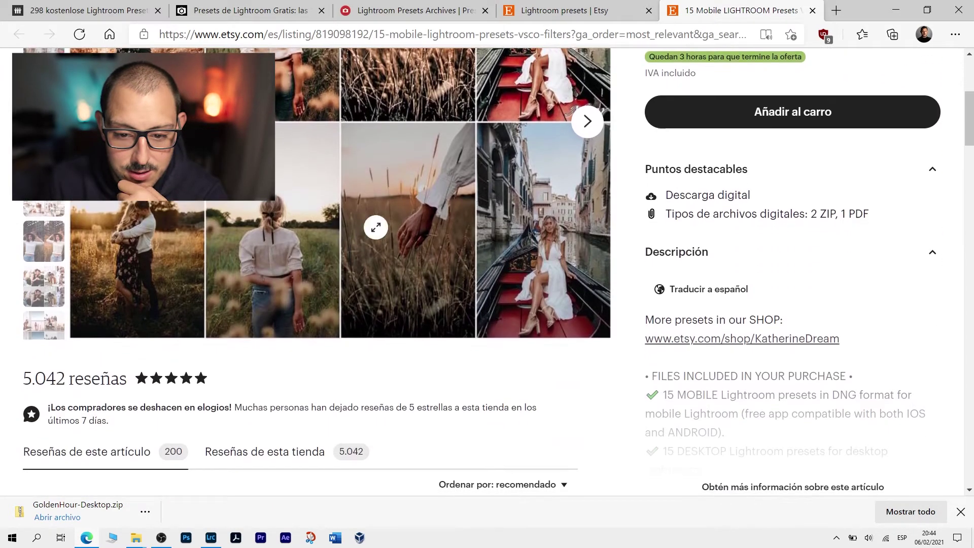
{"action": "scroll", "coordinate": [406, 264], "scroll_direction": "up", "scroll_amount": 5}
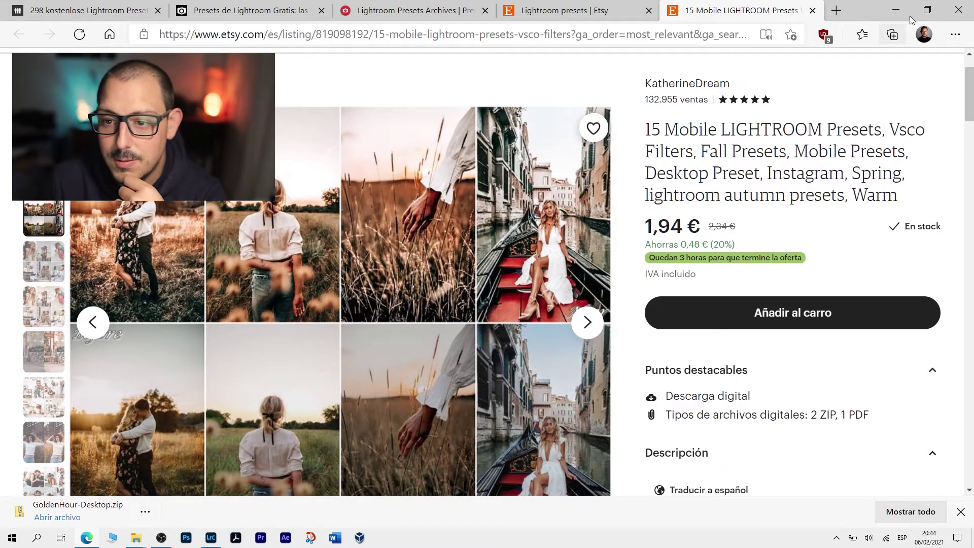
{"action": "left_click", "coordinate": [896, 10]}
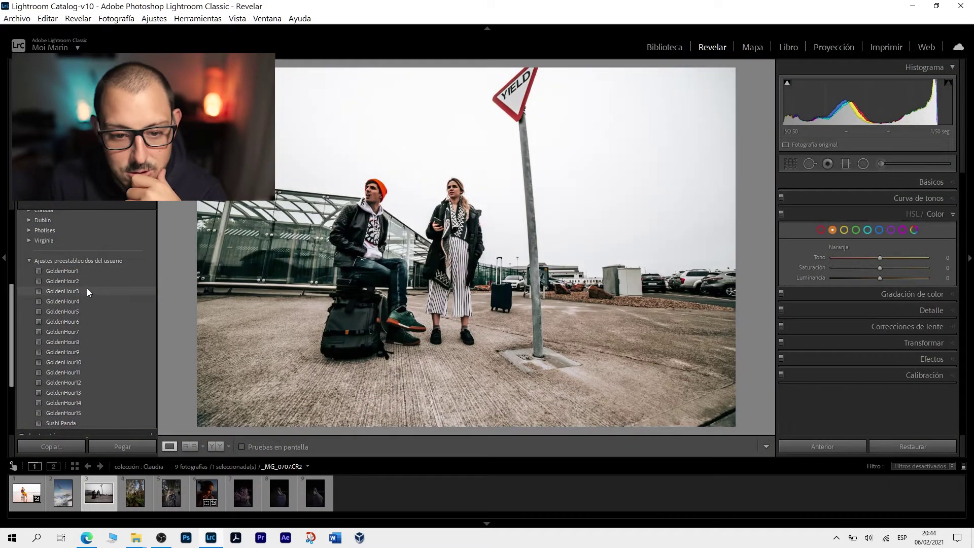
Apply the GoldenHour3 preset to the yield sign photo, inspect the couple up close and show the Basic settings.
{"action": "left_click", "coordinate": [87, 291]}
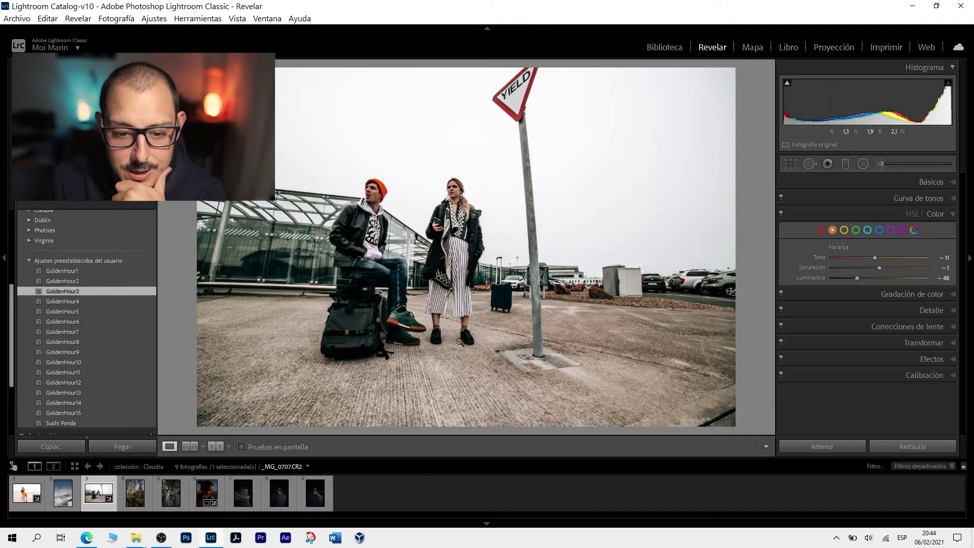
{"action": "left_click", "coordinate": [372, 199]}
{"action": "left_click", "coordinate": [398, 176]}
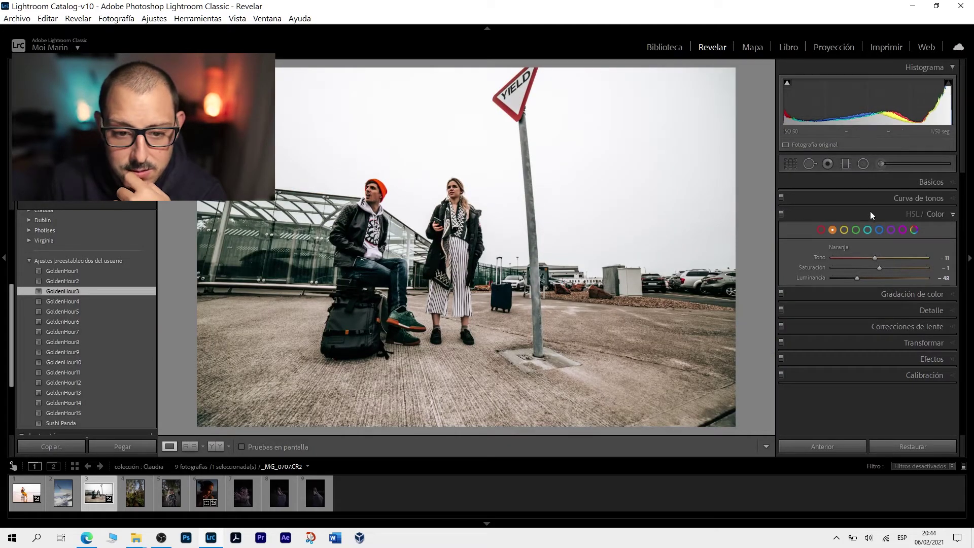
{"action": "left_click", "coordinate": [872, 183]}
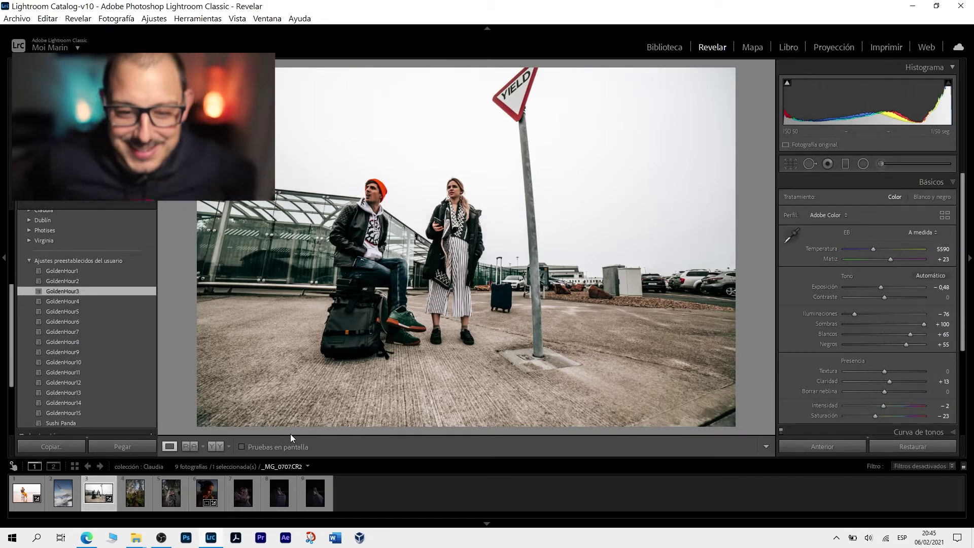
Apply the GoldenHour1 preset to the forest photo and inspect the woman's hair up close.
{"action": "left_click", "coordinate": [136, 493]}
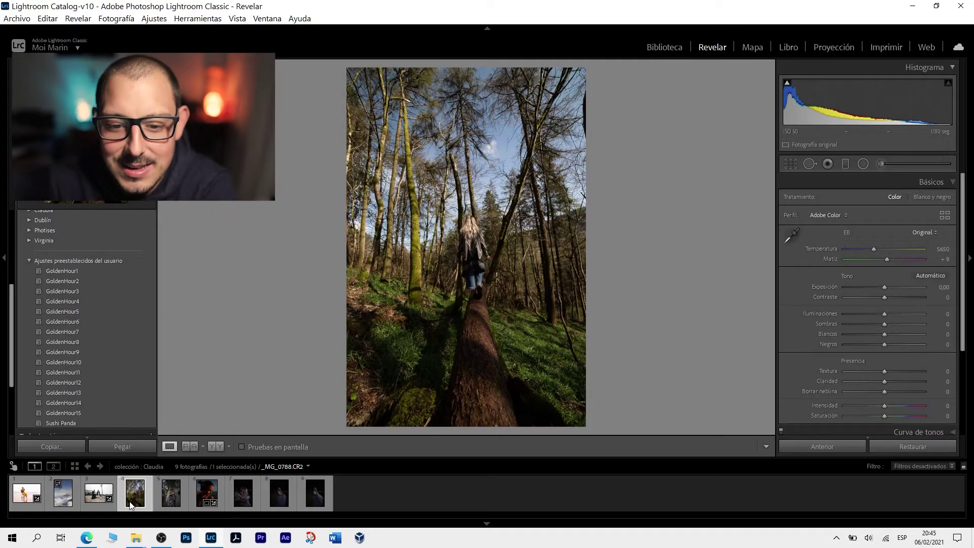
{"action": "mouse_move", "coordinate": [69, 270]}
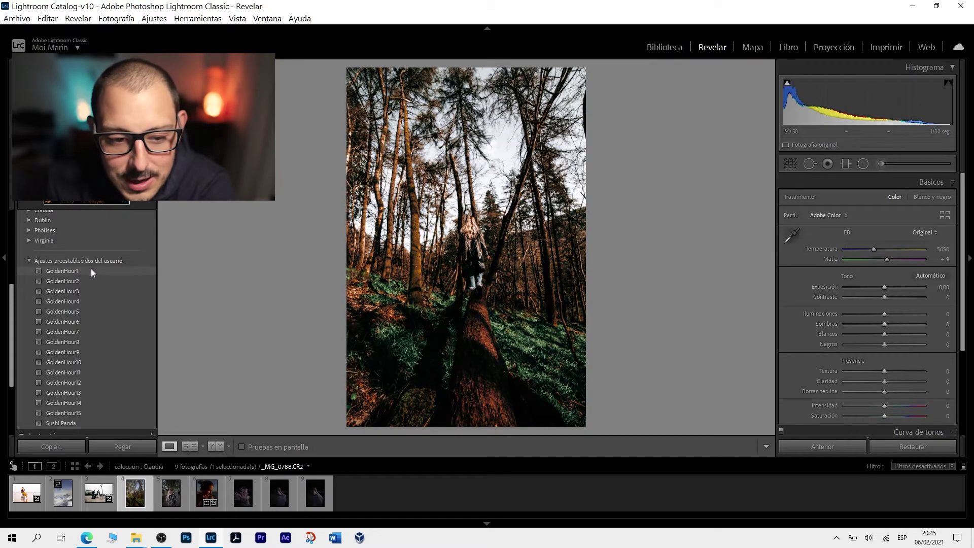
{"action": "left_click", "coordinate": [90, 269]}
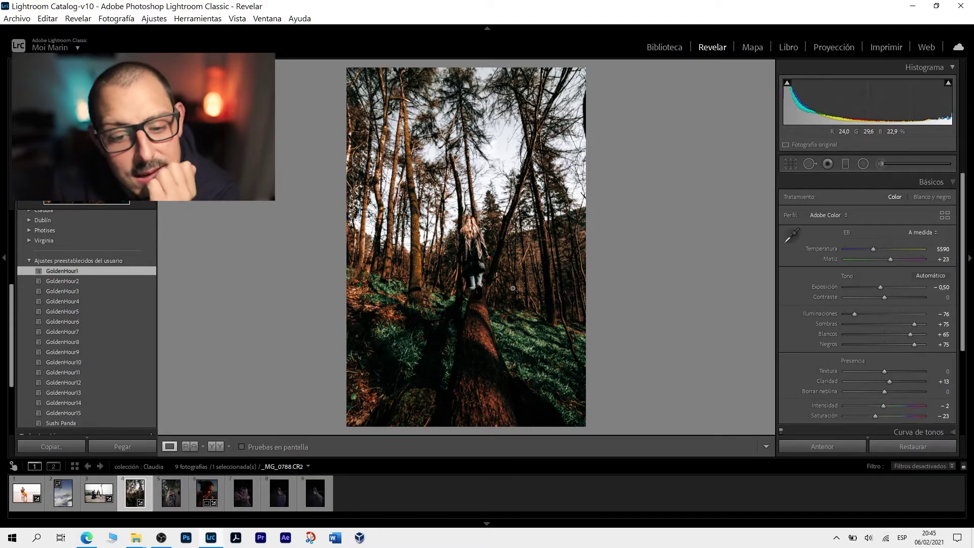
{"action": "left_click", "coordinate": [459, 229]}
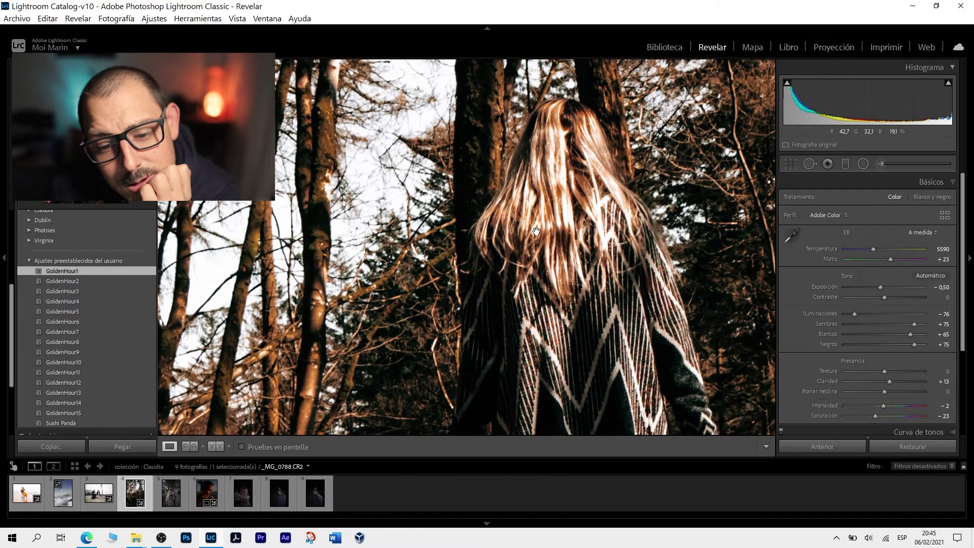
{"action": "left_click", "coordinate": [584, 219]}
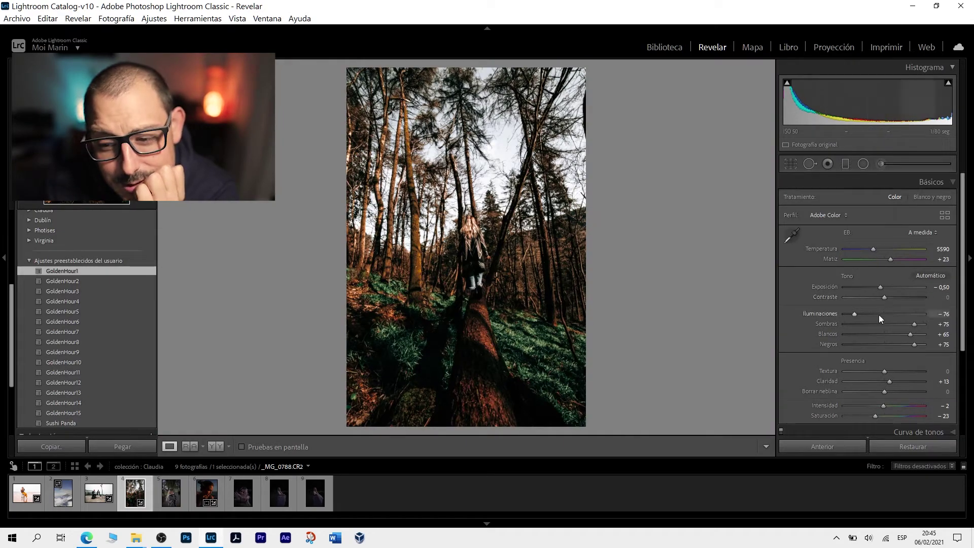
Try raising the shadow point of the forest photo's tone curve to output 67, delete that point and undo the curve changes.
{"action": "scroll", "coordinate": [812, 318], "scroll_direction": "down", "scroll_amount": 2}
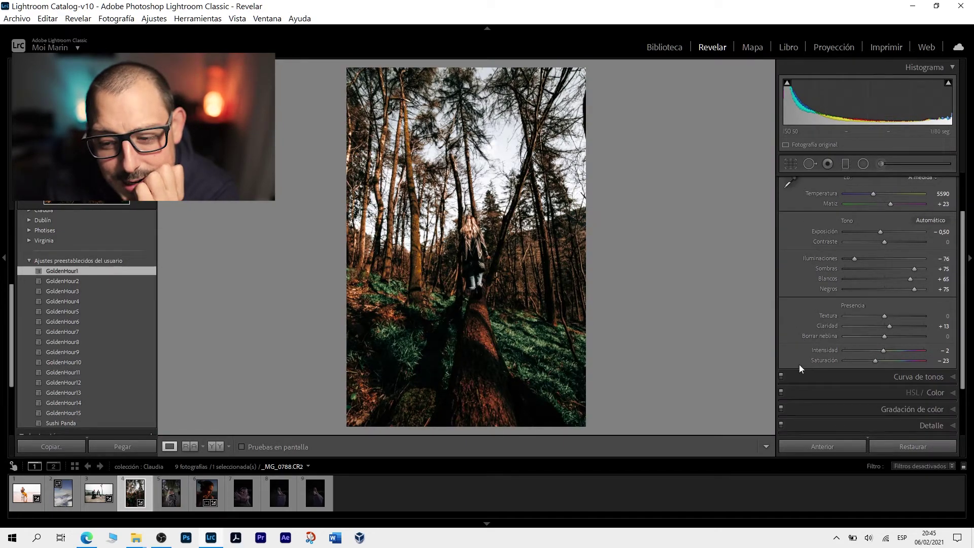
{"action": "left_click", "coordinate": [829, 377]}
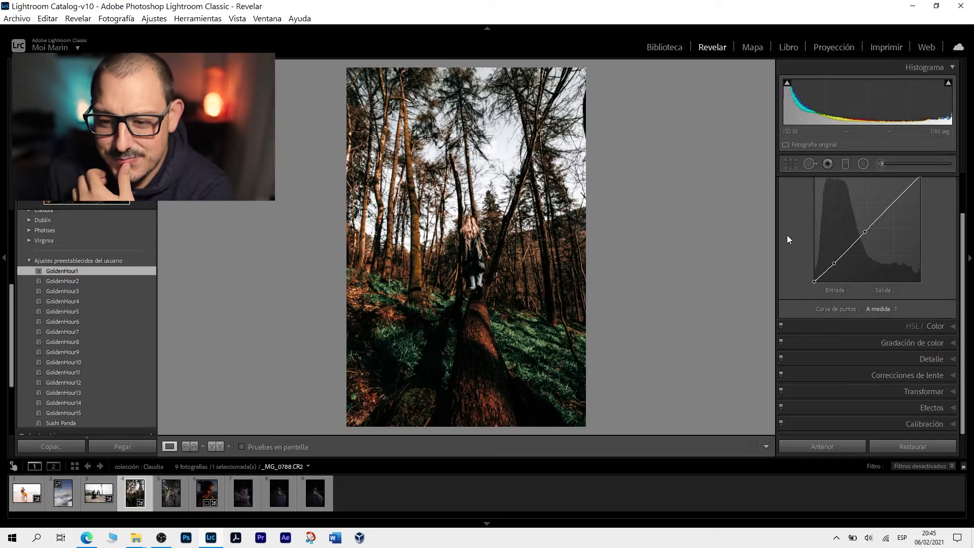
{"action": "scroll", "coordinate": [787, 235], "scroll_direction": "up", "scroll_amount": 3}
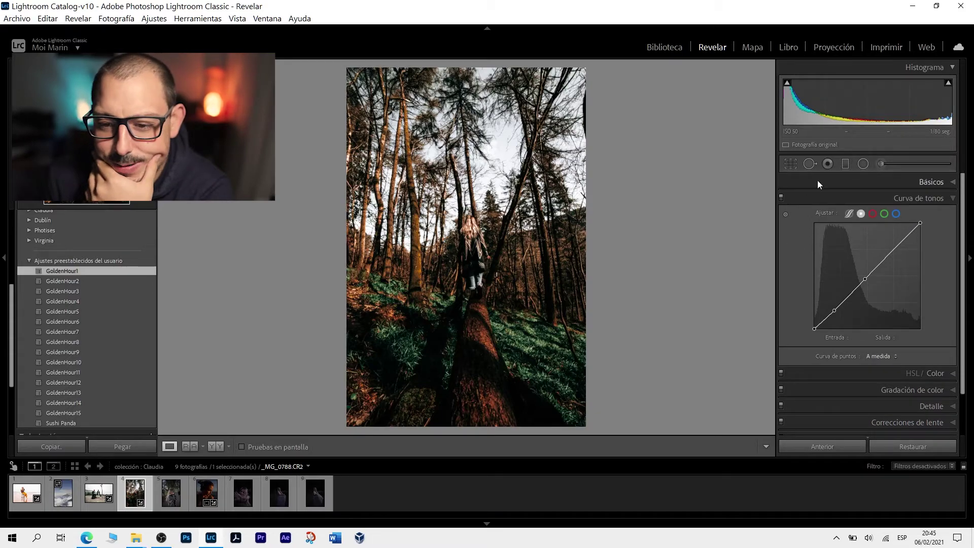
{"action": "left_click_drag", "start_coordinate": [834, 310], "coordinate": [834, 301]}
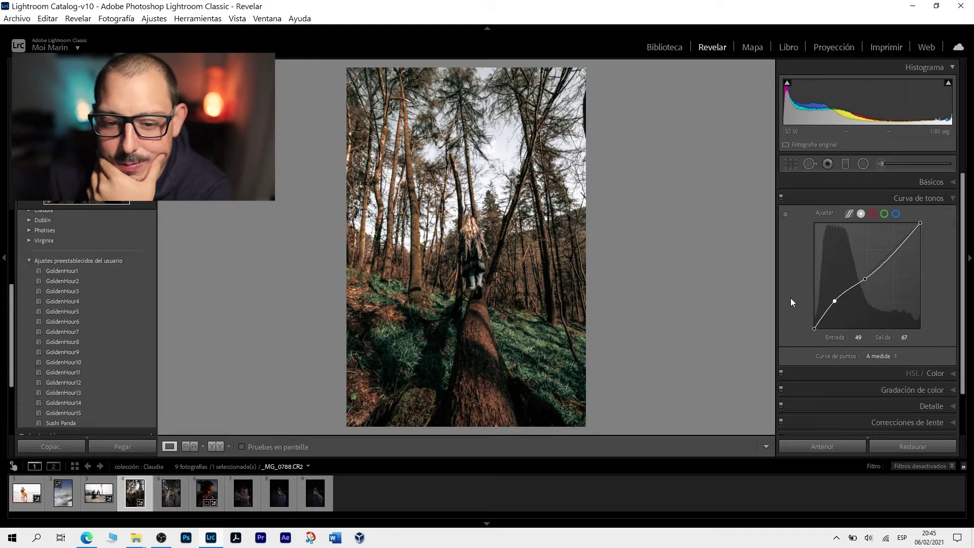
{"action": "double_click", "coordinate": [834, 302]}
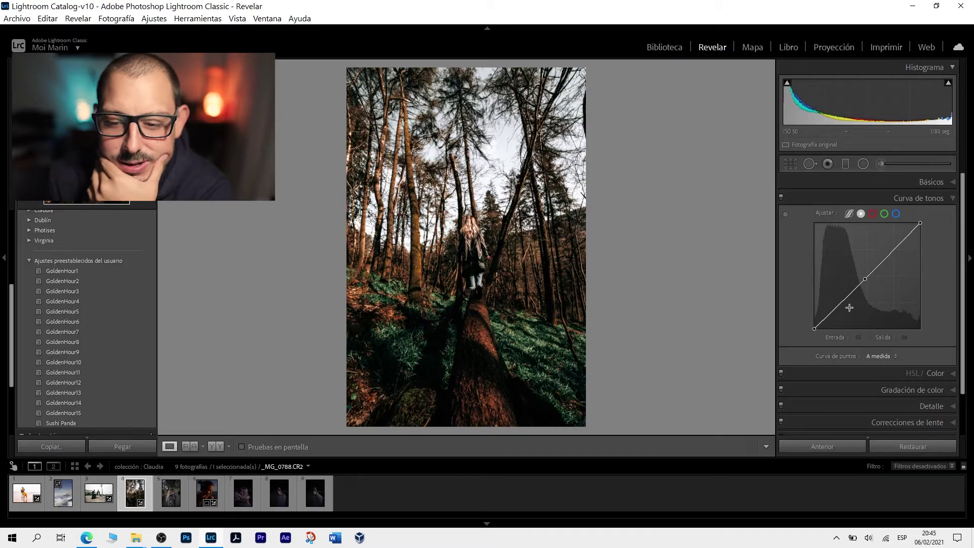
{"action": "key", "text": "ctrl+z"}
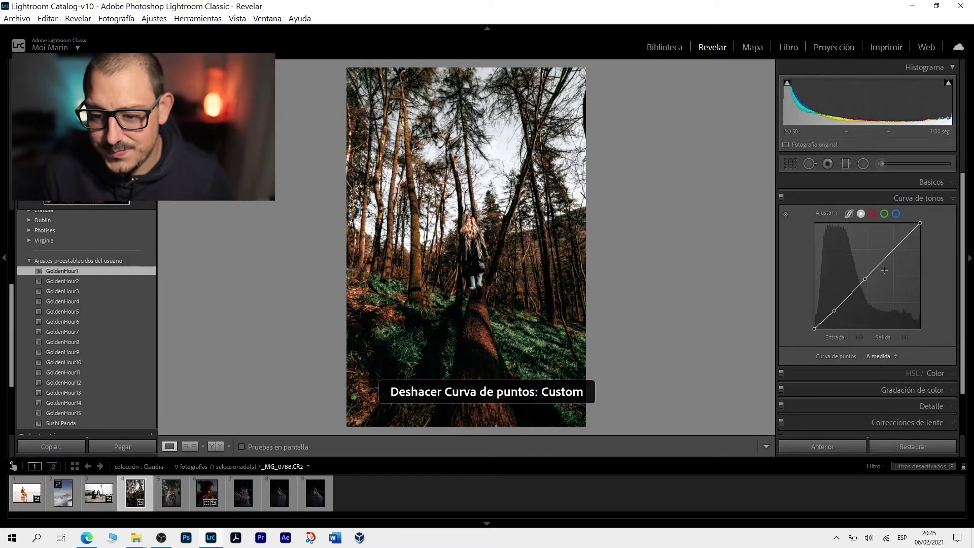
Set the forest photo's whites to +71, shadows to +82 and blacks to +78, and inspect the woman's cardigan up close.
{"action": "left_click", "coordinate": [843, 181]}
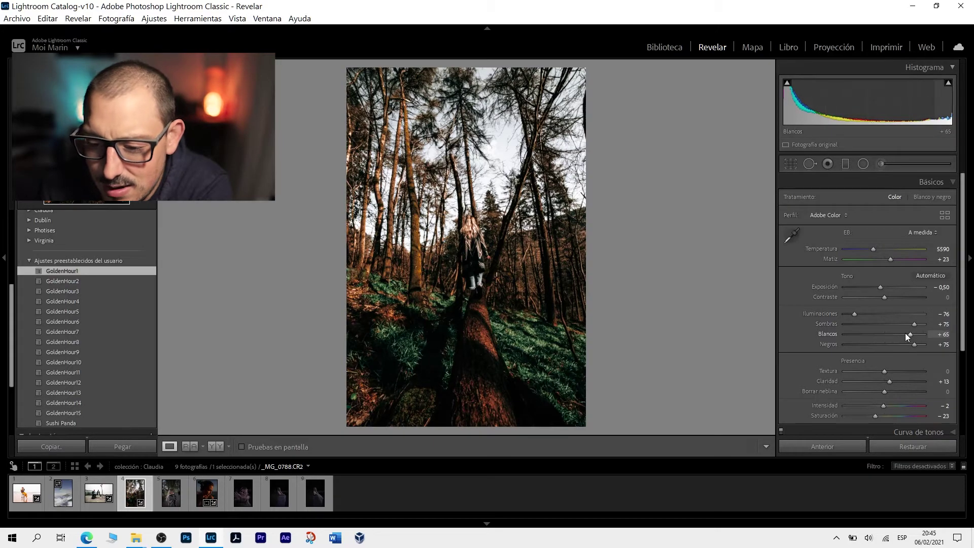
{"action": "mouse_move", "coordinate": [909, 333]}
{"action": "left_mouse_down"}
{"action": "mouse_move", "coordinate": [869, 320]}
{"action": "mouse_move", "coordinate": [910, 327]}
{"action": "left_mouse_up"}
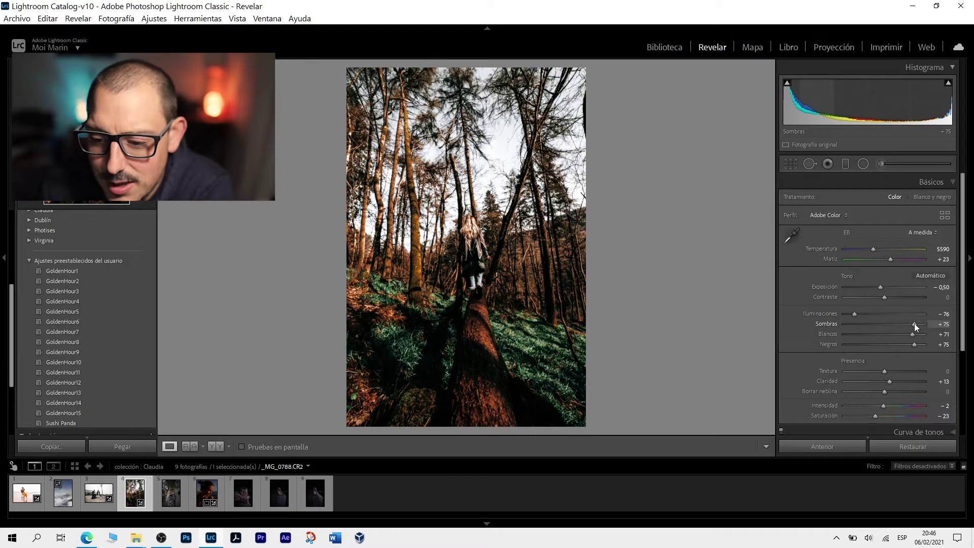
{"action": "left_click_drag", "start_coordinate": [912, 324], "coordinate": [916, 346]}
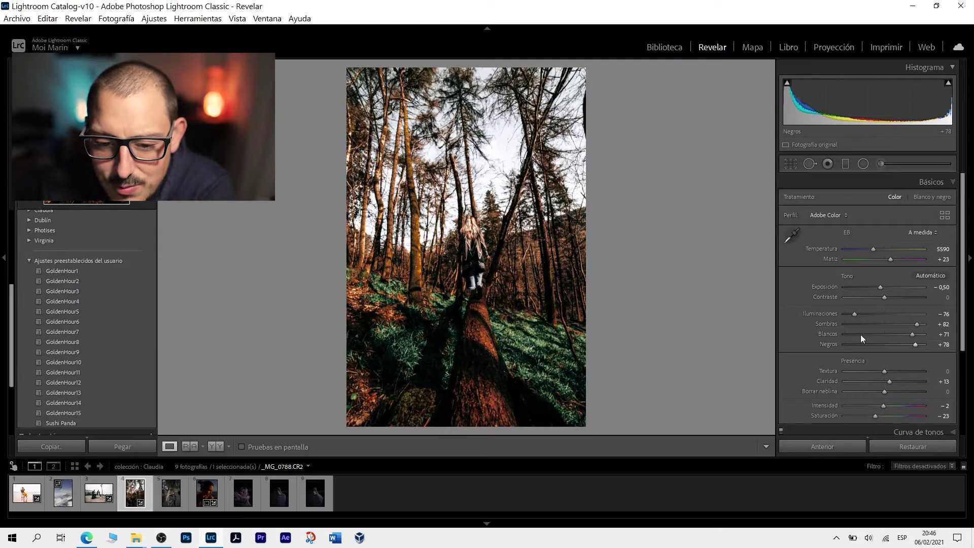
{"action": "left_click", "coordinate": [474, 260]}
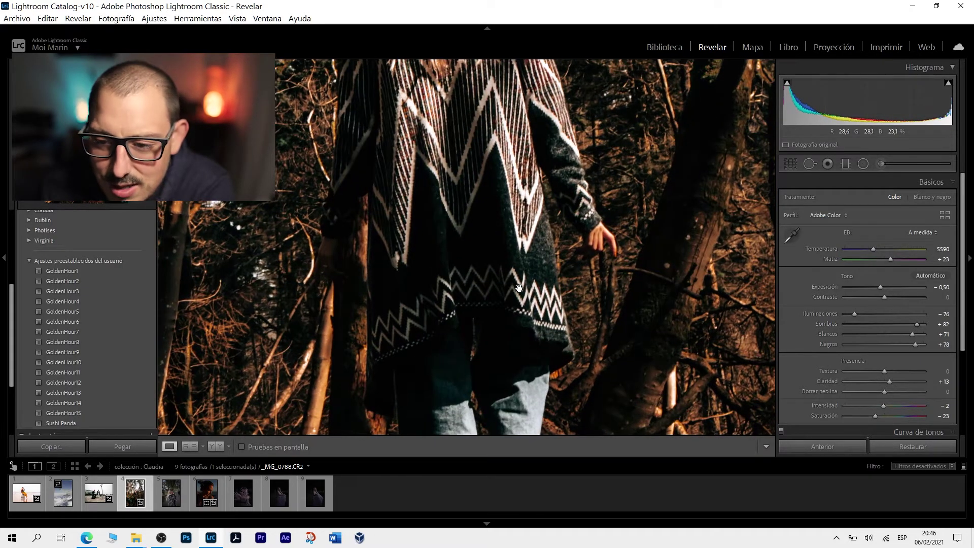
Apply the GoldenHour1 preset to the portrait of the woman in the patterned cardigan and set its temperature to 5846.
{"action": "key", "text": "Right"}
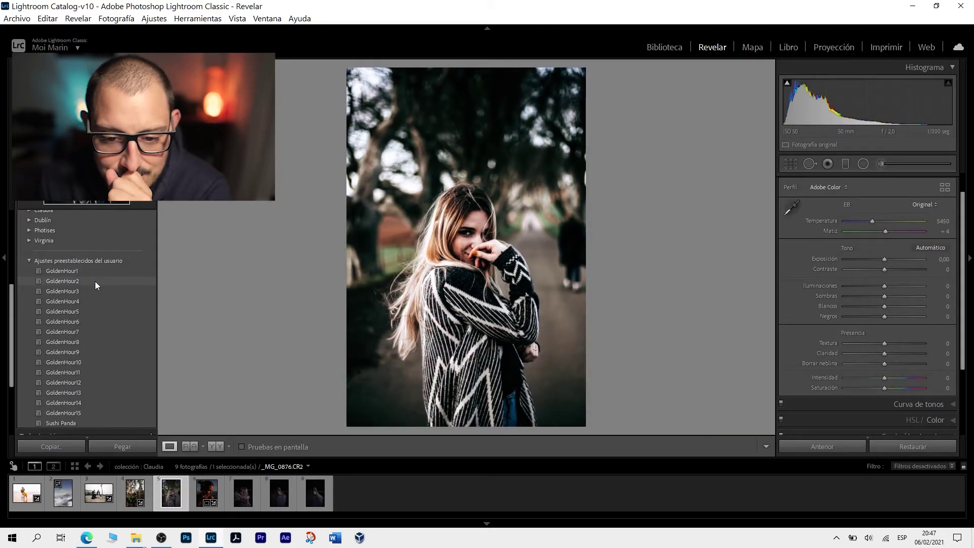
{"action": "left_click", "coordinate": [95, 271]}
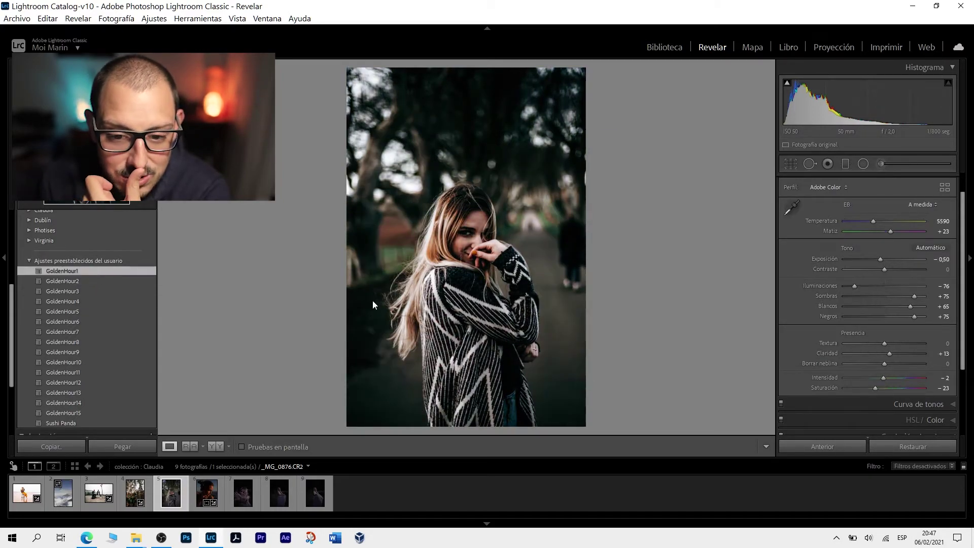
{"action": "left_click_drag", "start_coordinate": [876, 225], "coordinate": [878, 224]}
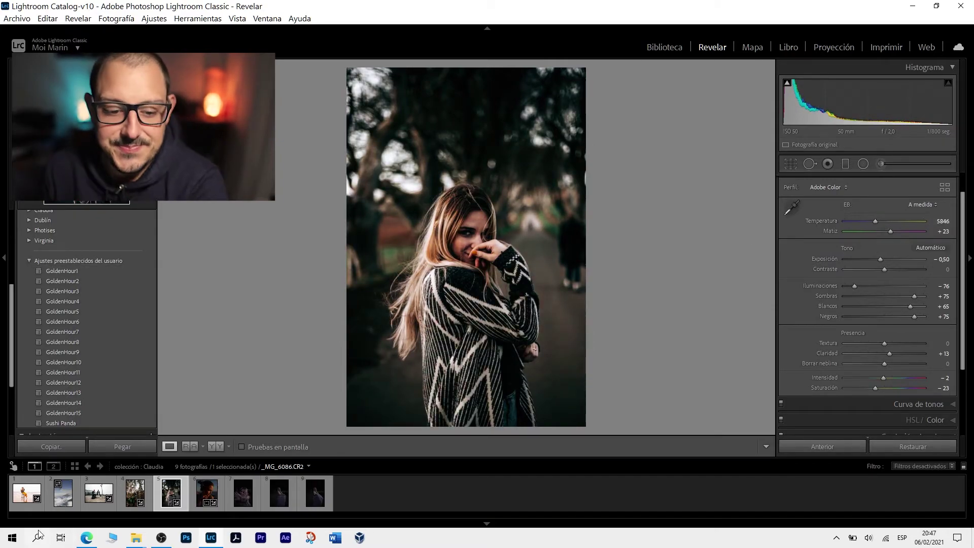
Compare the portrait's look with the sample pictures of the Etsy preset listing in the browser and return to Lightroom Classic.
{"action": "left_click", "coordinate": [87, 538]}
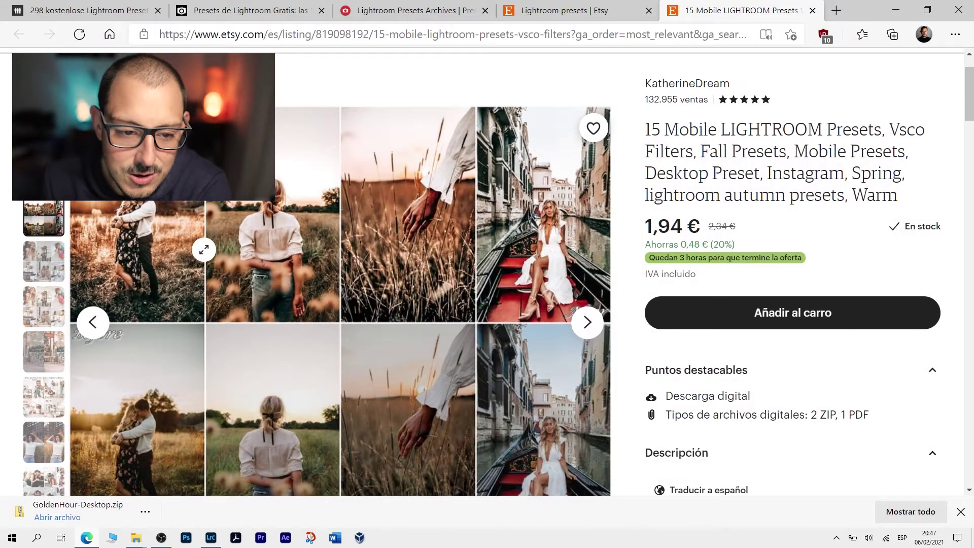
{"action": "scroll", "coordinate": [435, 263], "scroll_direction": "down", "scroll_amount": 4}
{"action": "scroll", "coordinate": [171, 245], "scroll_direction": "up", "scroll_amount": 3}
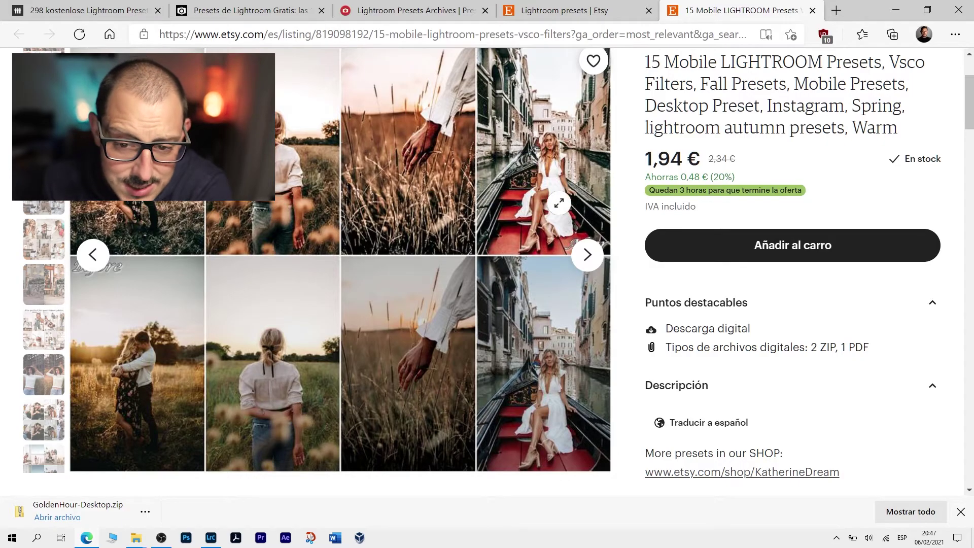
{"action": "left_click", "coordinate": [904, 15]}
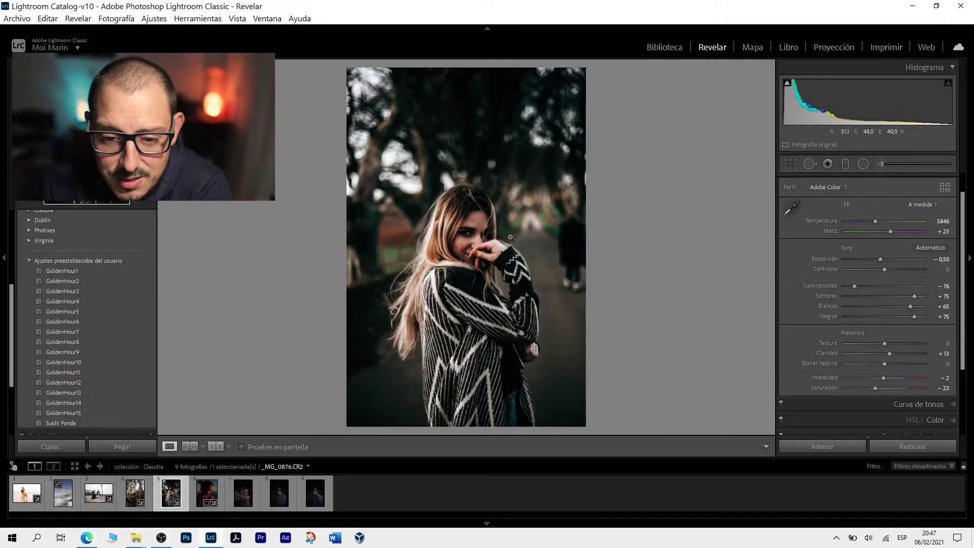
Compare the dark sunset portrait with the Etsy listing's sample pictures in the browser, and view the portrait with outstretched hands in Lightroom Classic.
{"action": "left_click", "coordinate": [202, 494]}
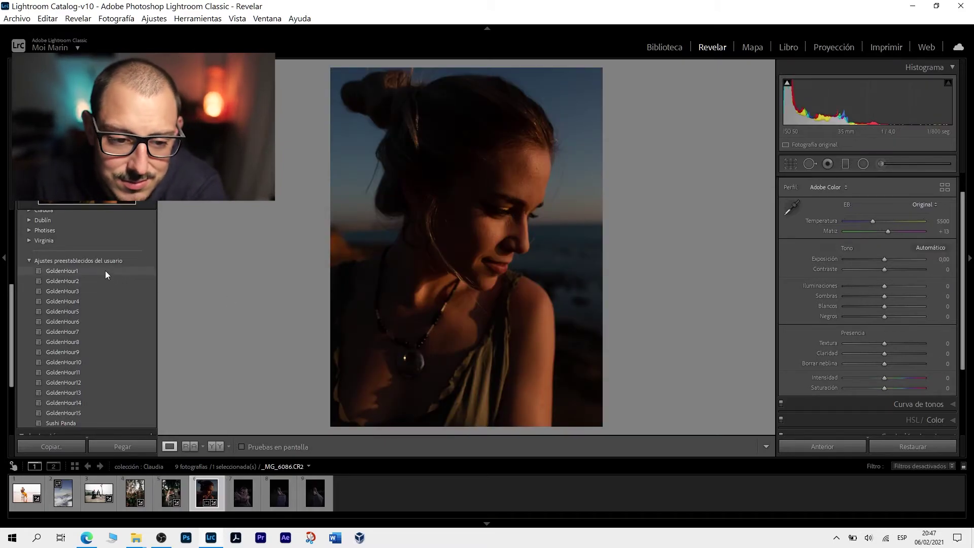
{"action": "mouse_move", "coordinate": [106, 274]}
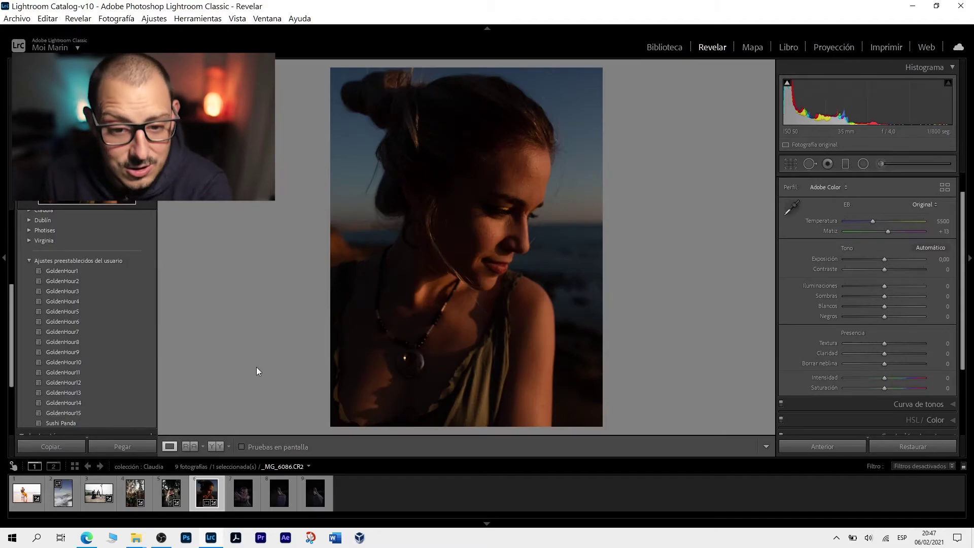
{"action": "left_click", "coordinate": [87, 539]}
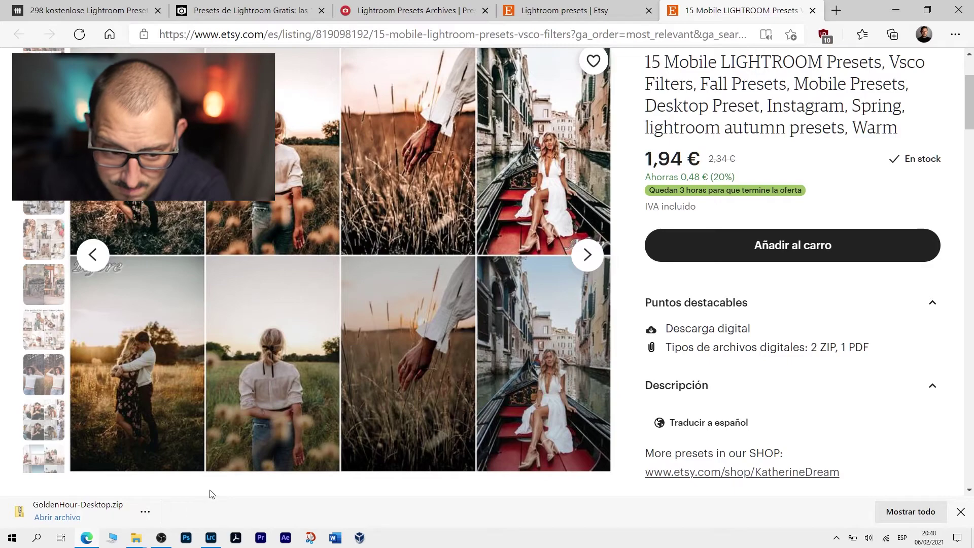
{"action": "left_click", "coordinate": [211, 537]}
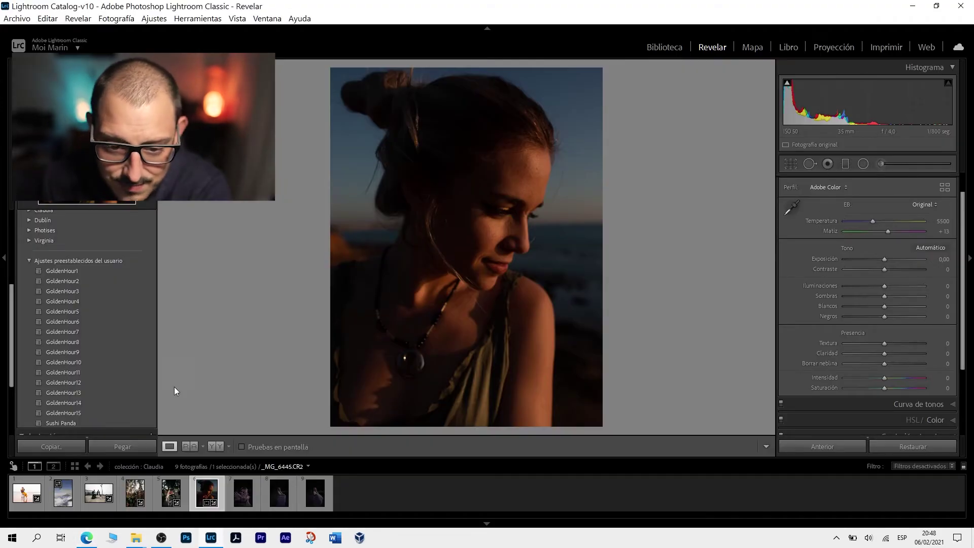
{"action": "left_click", "coordinate": [241, 496]}
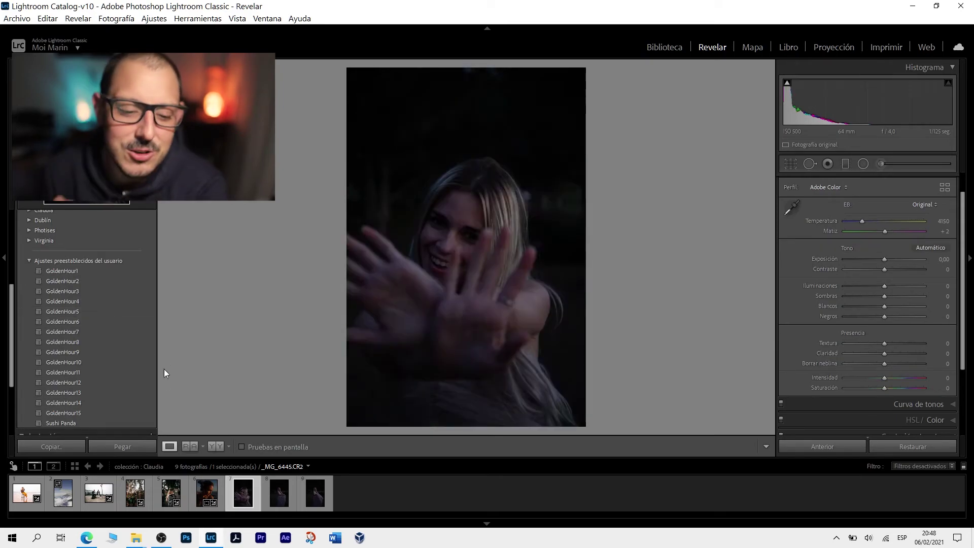
Apply the GoldenHour1 preset to the photo with the yield sign and to the beach portrait of the woman on the stool.
{"action": "left_click", "coordinate": [87, 504]}
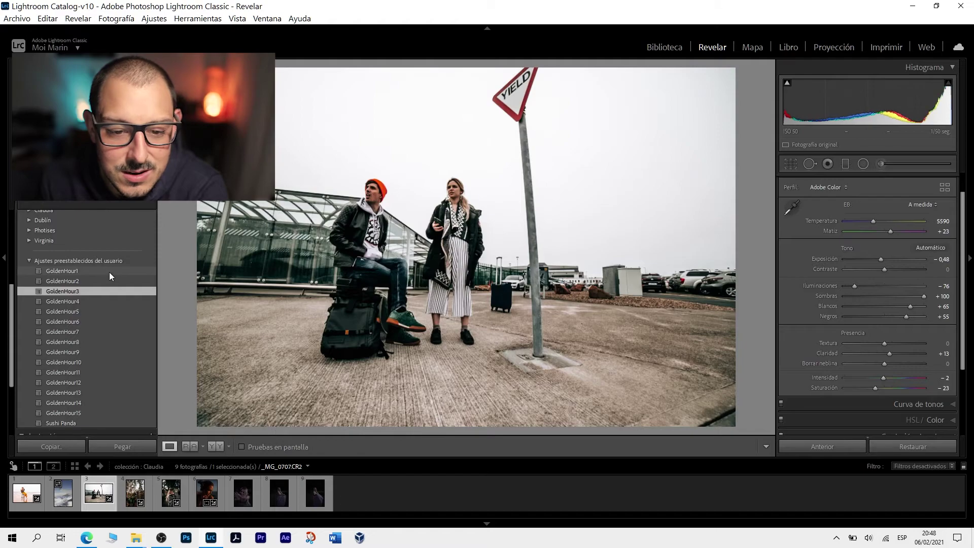
{"action": "left_click", "coordinate": [88, 270]}
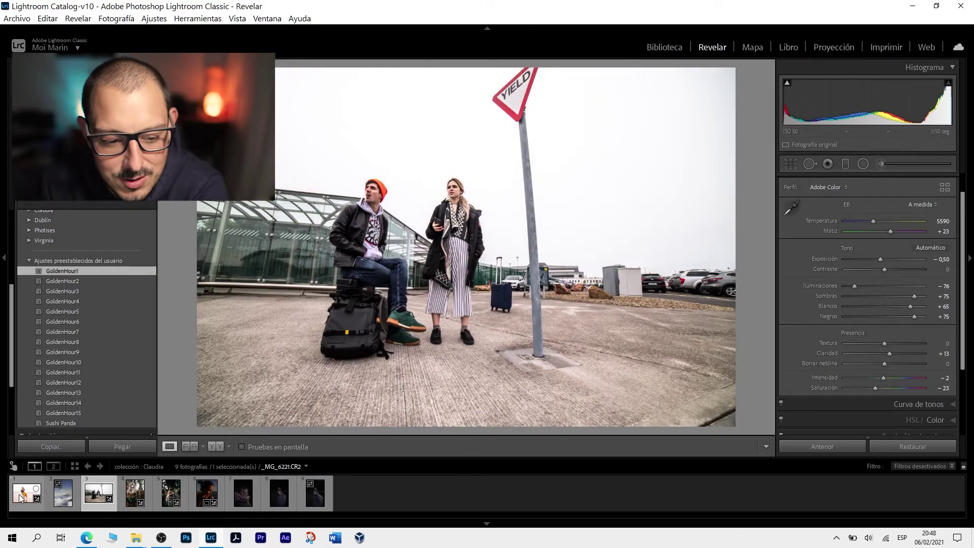
{"action": "left_click", "coordinate": [20, 496]}
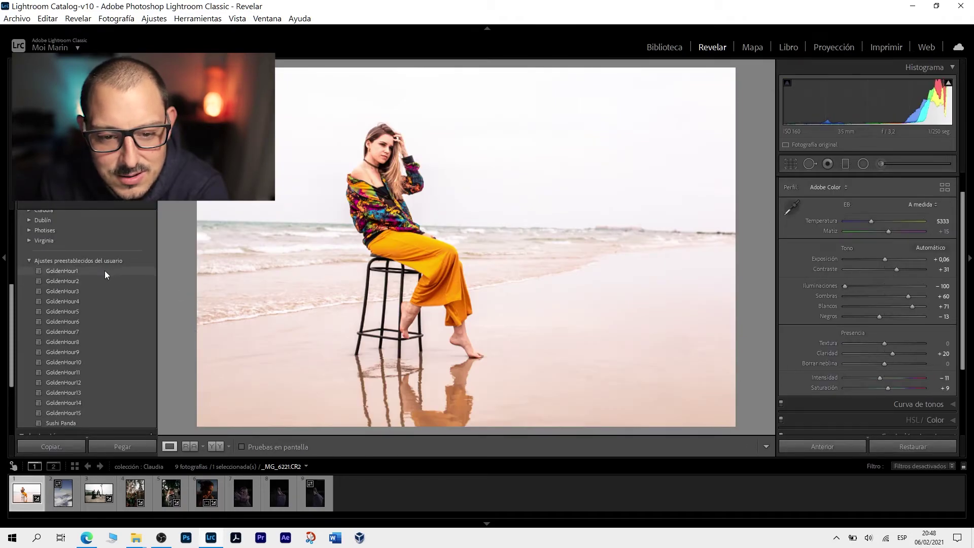
{"action": "left_click", "coordinate": [101, 273]}
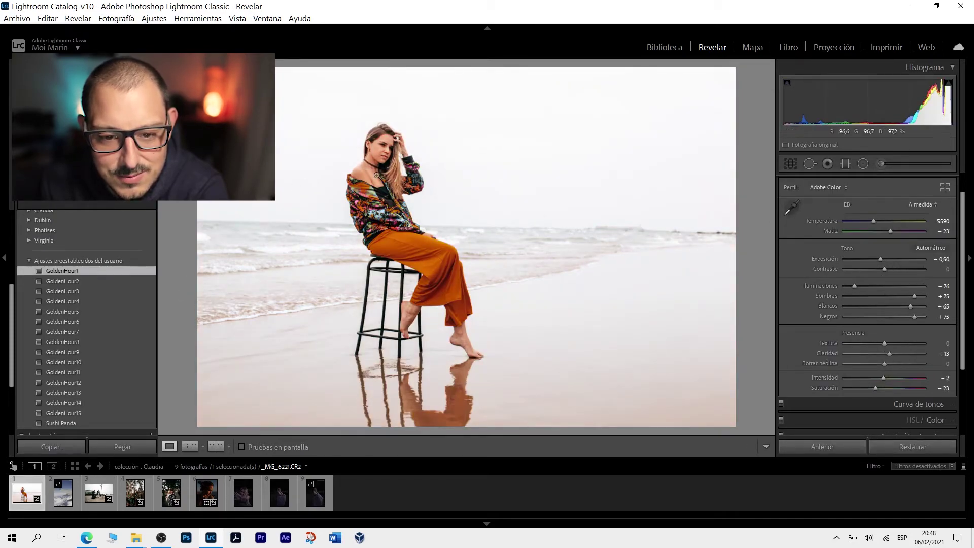
Inspect the beach portrait up close, compare it with several sample pictures of the Etsy listing in the browser, and return to Lightroom Classic.
{"action": "left_click", "coordinate": [384, 154]}
{"action": "left_click_drag", "start_coordinate": [384, 154], "coordinate": [394, 198]}
{"action": "left_click", "coordinate": [394, 198]}
{"action": "key", "text": "alt+Tab"}
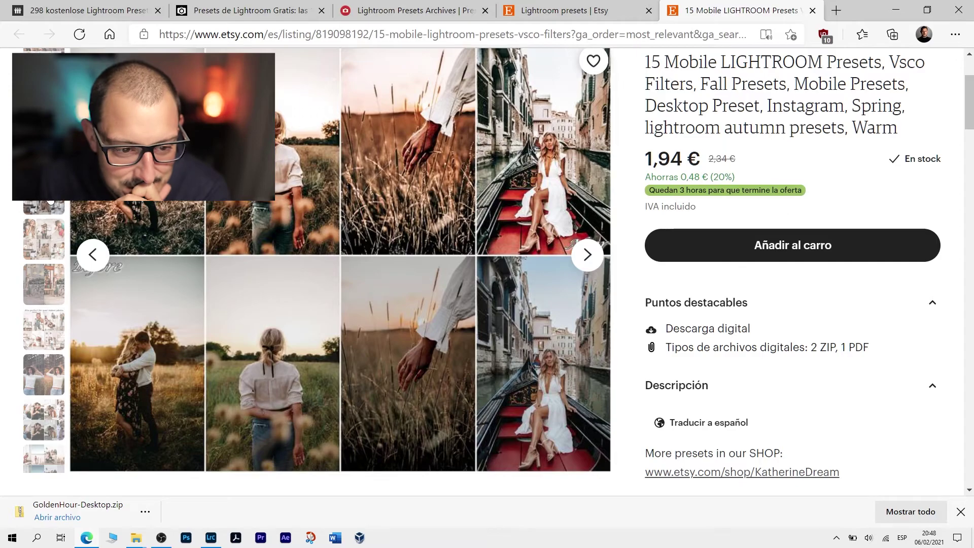
{"action": "left_click", "coordinate": [52, 340]}
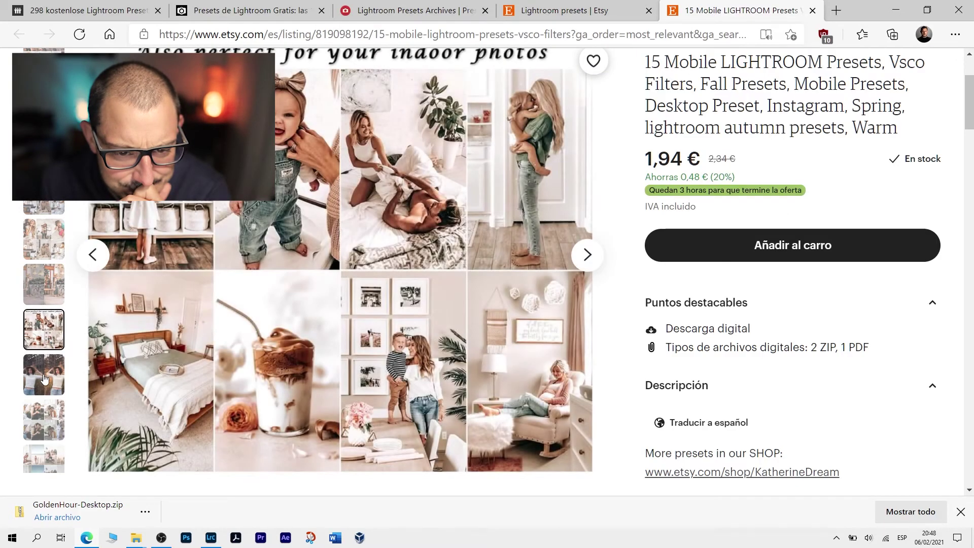
{"action": "left_click", "coordinate": [45, 381]}
{"action": "scroll", "coordinate": [50, 213], "scroll_direction": "up", "scroll_amount": 2}
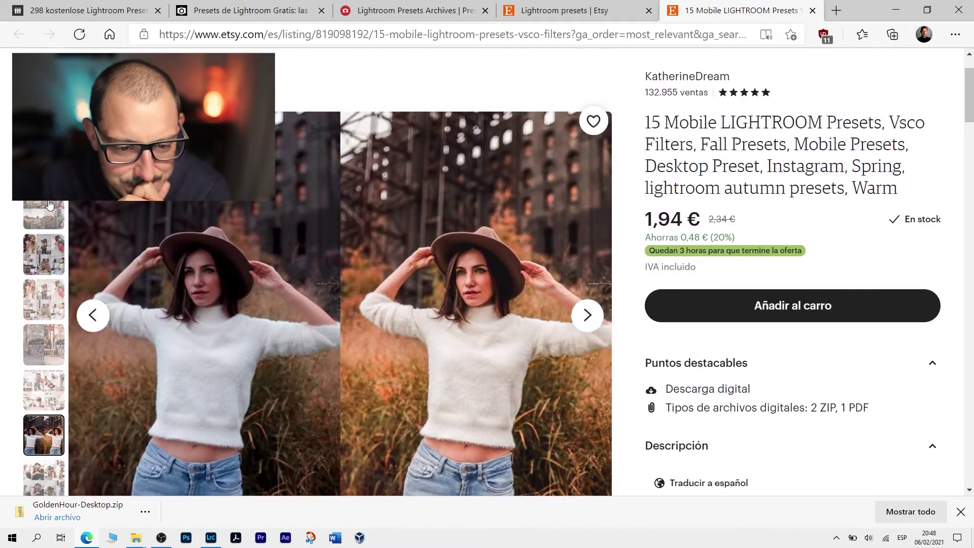
{"action": "scroll", "coordinate": [51, 208], "scroll_direction": "up", "scroll_amount": 1}
{"action": "left_click", "coordinate": [44, 206]}
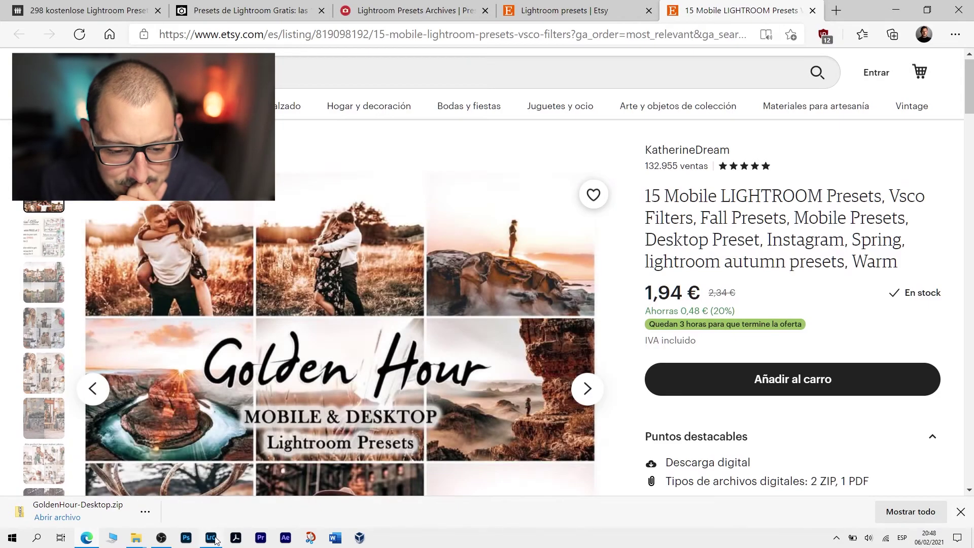
{"action": "left_click", "coordinate": [215, 540]}
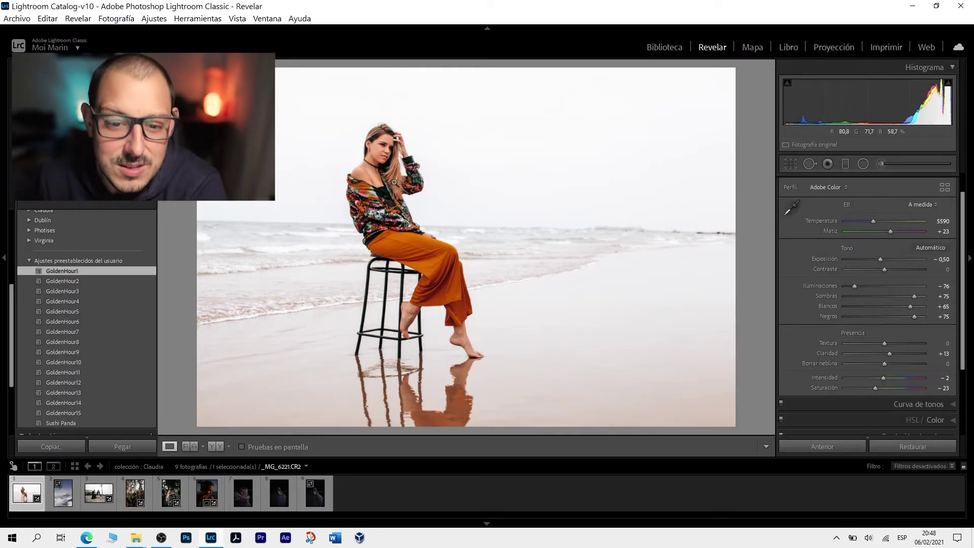
Apply the GoldenHour2 preset to the dark photo of the woman in the ruffled dress and set exposure to +1.09 and whites to +67.
{"action": "left_click", "coordinate": [276, 501]}
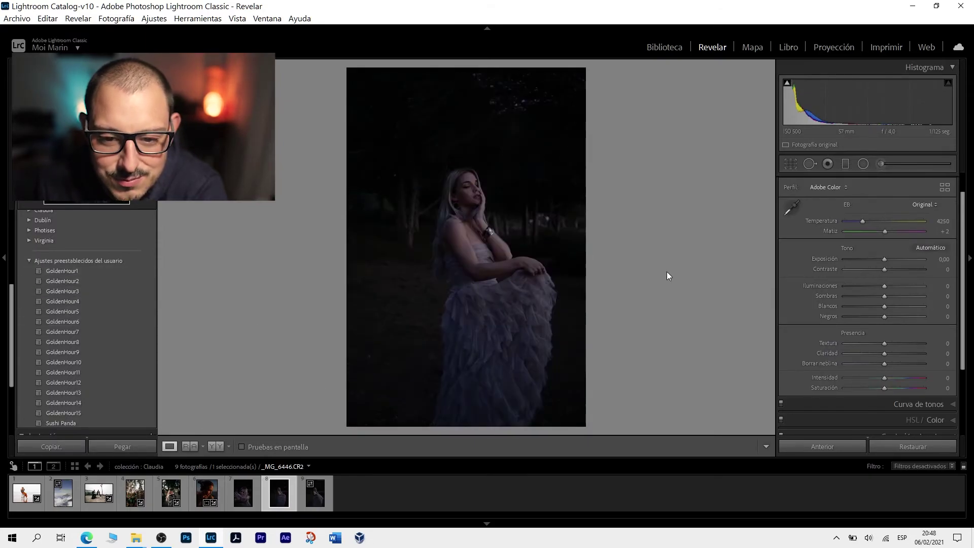
{"action": "left_click", "coordinate": [112, 281]}
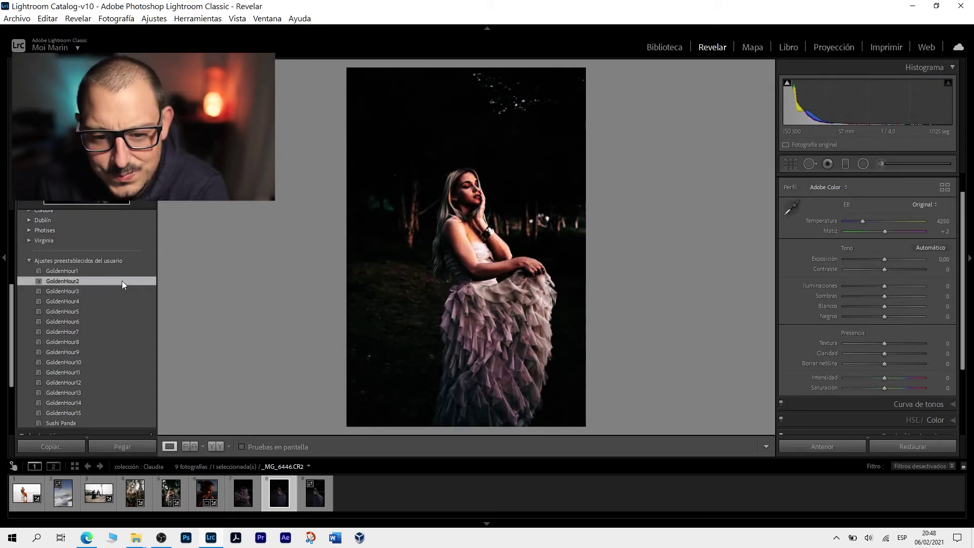
{"action": "left_click_drag", "start_coordinate": [883, 258], "coordinate": [892, 259]}
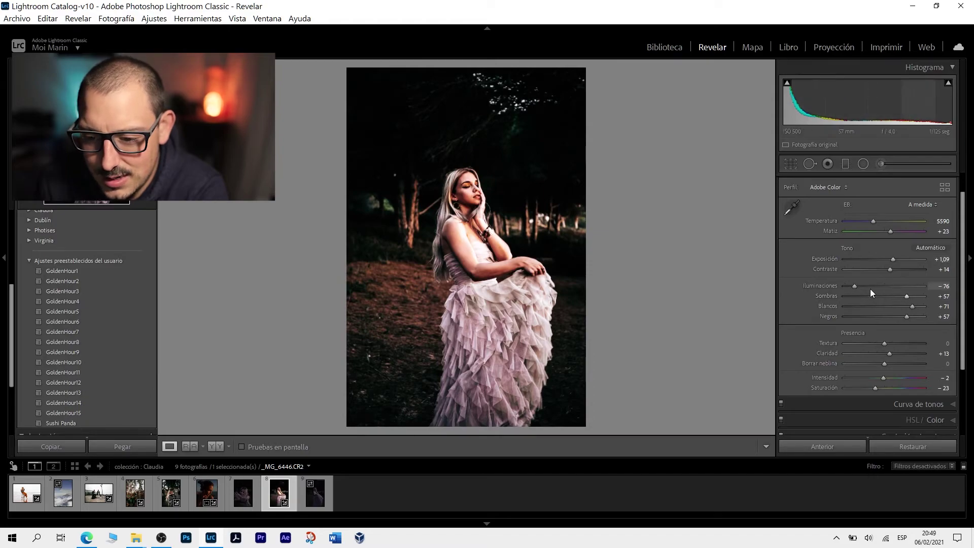
{"action": "mouse_move", "coordinate": [913, 305]}
{"action": "left_mouse_down"}
{"action": "mouse_move", "coordinate": [890, 304]}
{"action": "mouse_move", "coordinate": [911, 299]}
{"action": "left_mouse_up"}
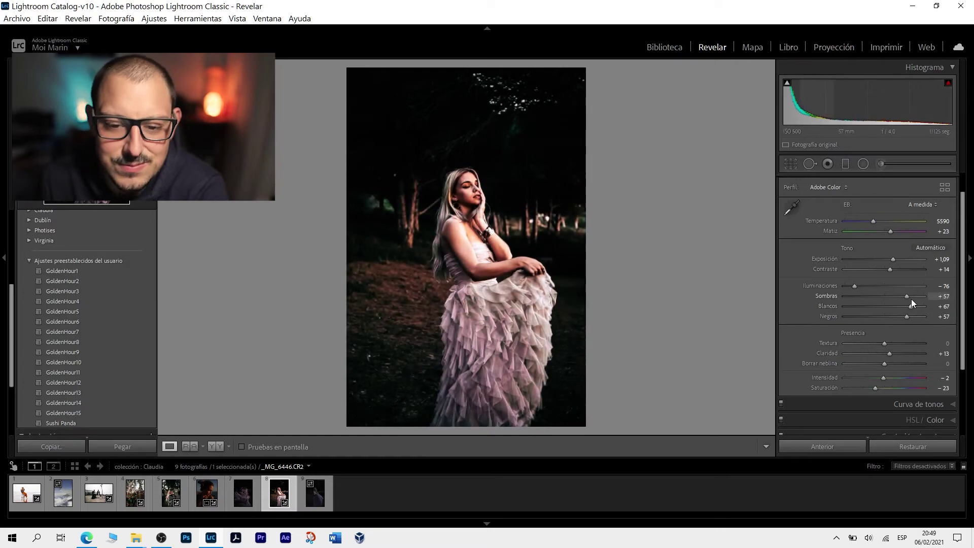
Review the collection's photos one after another to compare the edited pictures with the untouched ones.
{"action": "left_click", "coordinate": [316, 509]}
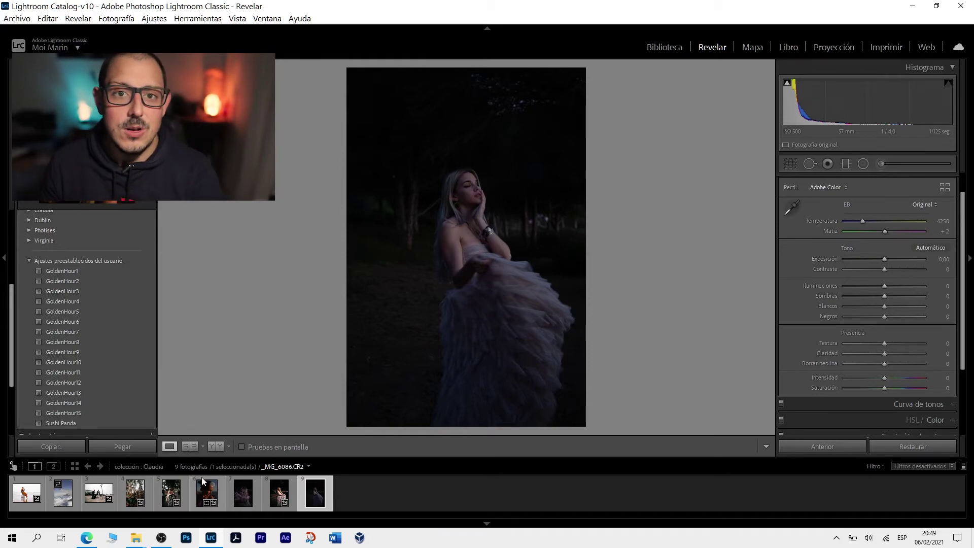
{"action": "left_click", "coordinate": [28, 495]}
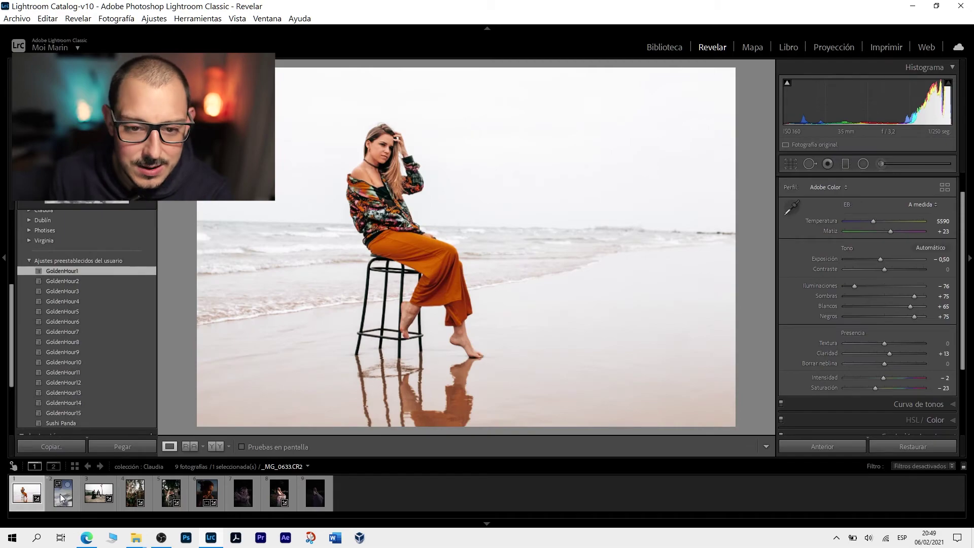
{"action": "left_click", "coordinate": [61, 495]}
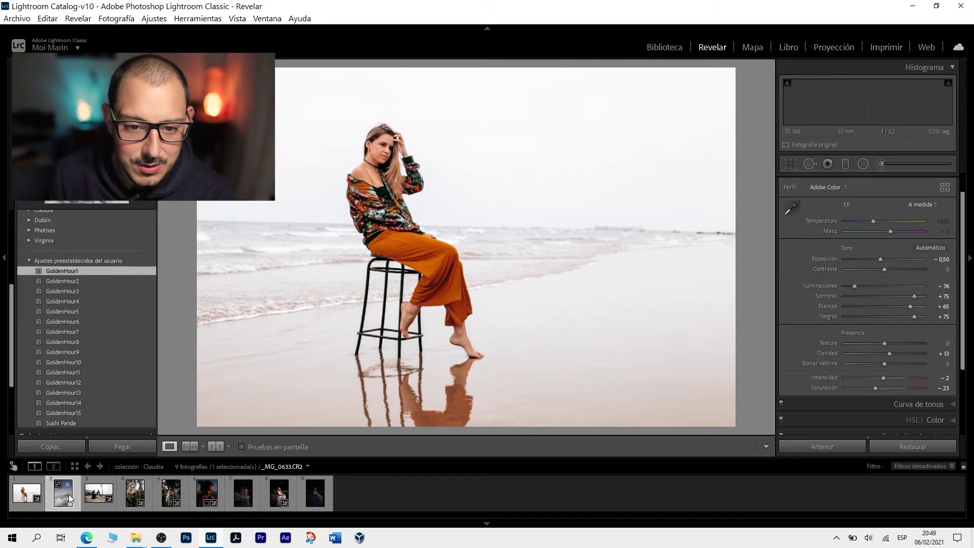
{"action": "left_click", "coordinate": [95, 495]}
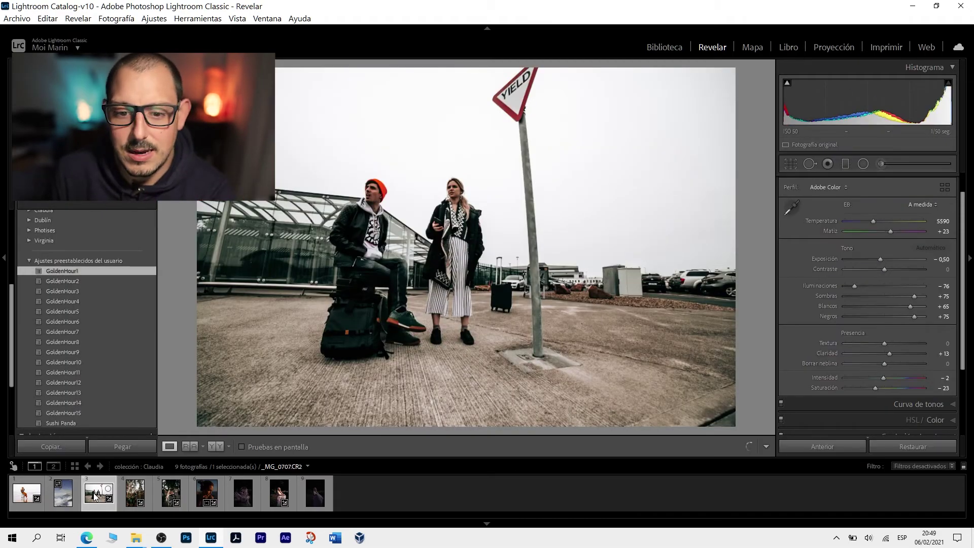
{"action": "left_click", "coordinate": [63, 492]}
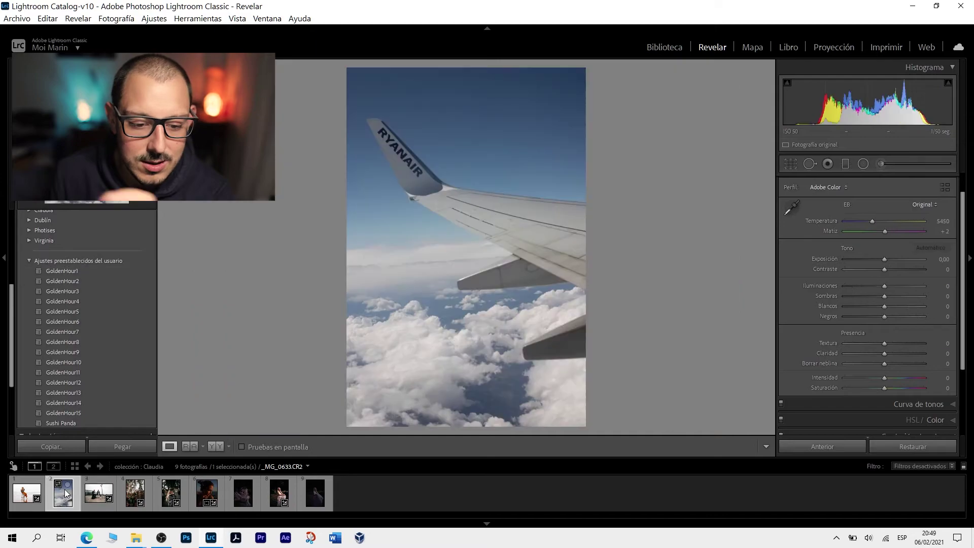
{"action": "left_click", "coordinate": [168, 493]}
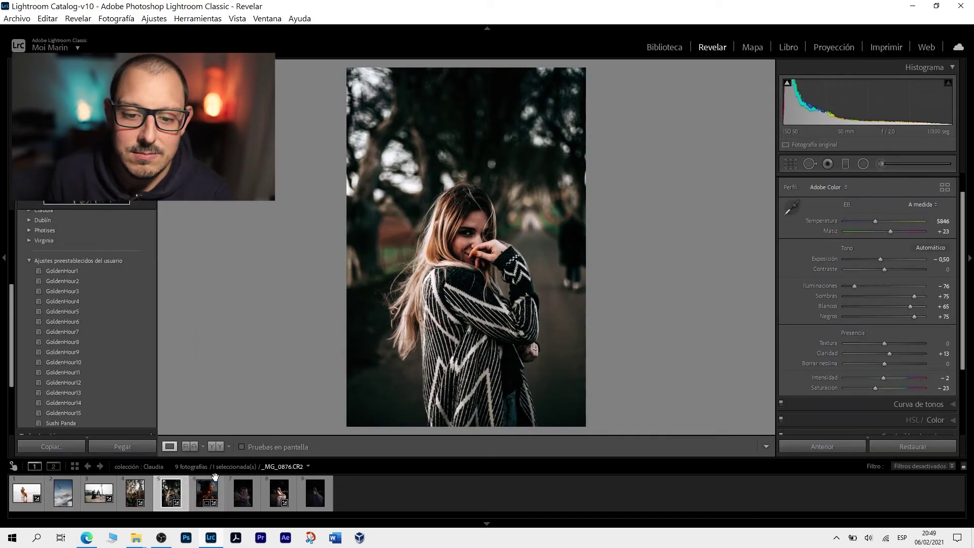
{"action": "left_click", "coordinate": [207, 495]}
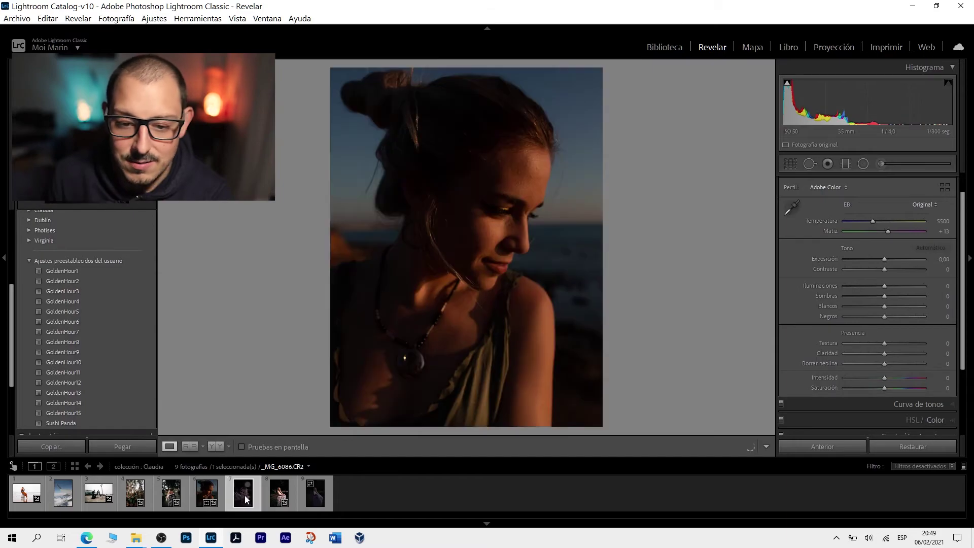
{"action": "left_click", "coordinate": [244, 495]}
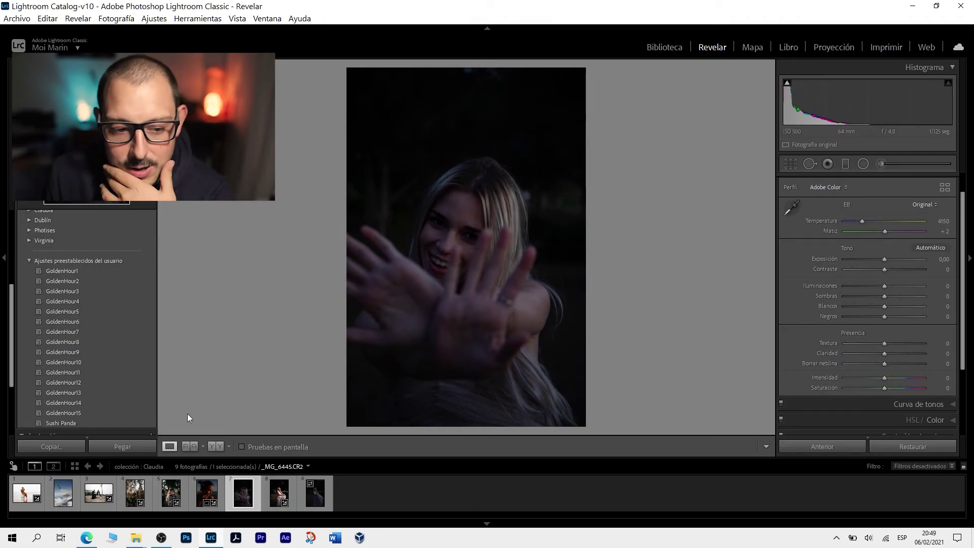
Switch to the browser and examine the Golden Hour sample collage of the Etsy listing.
{"action": "left_click", "coordinate": [87, 538]}
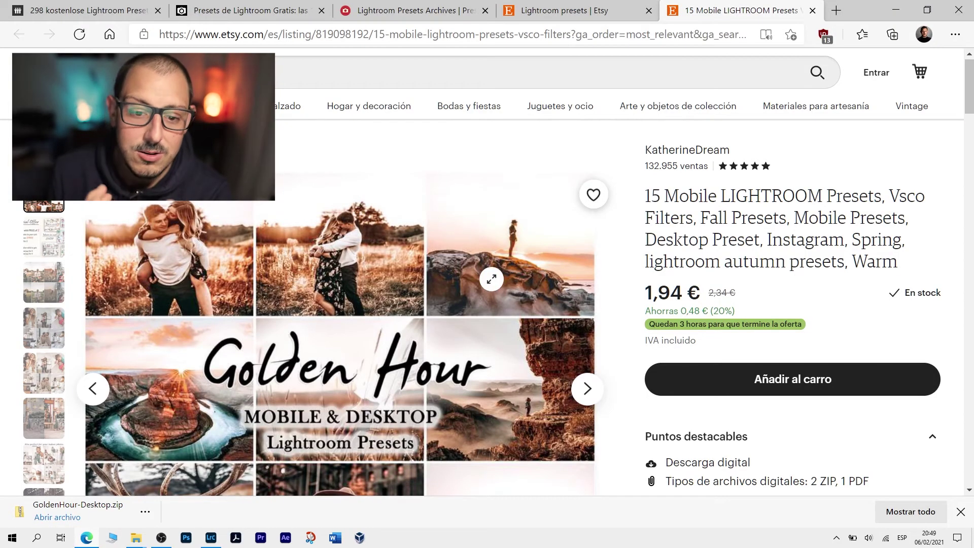
{"action": "scroll", "coordinate": [502, 289], "scroll_direction": "down", "scroll_amount": 4}
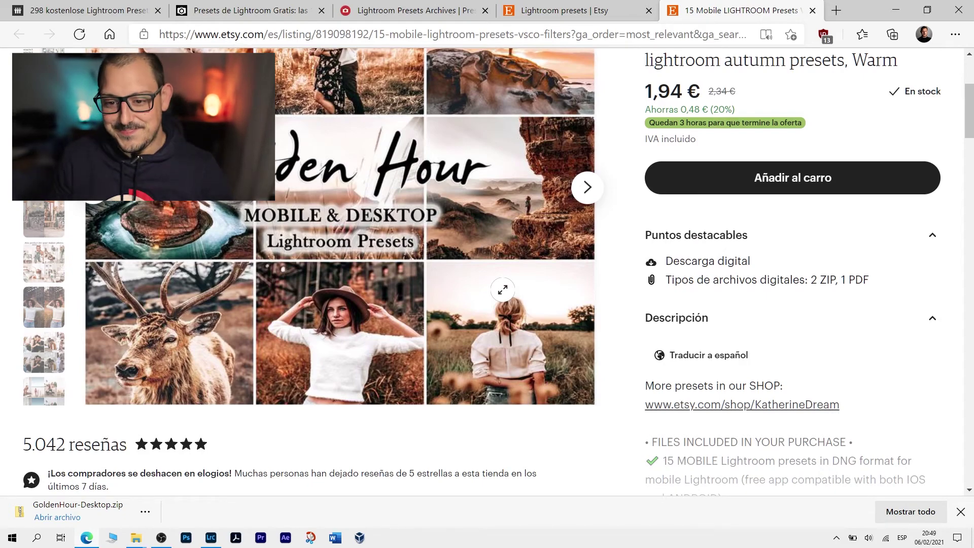
{"action": "scroll", "coordinate": [503, 289], "scroll_direction": "up", "scroll_amount": 4}
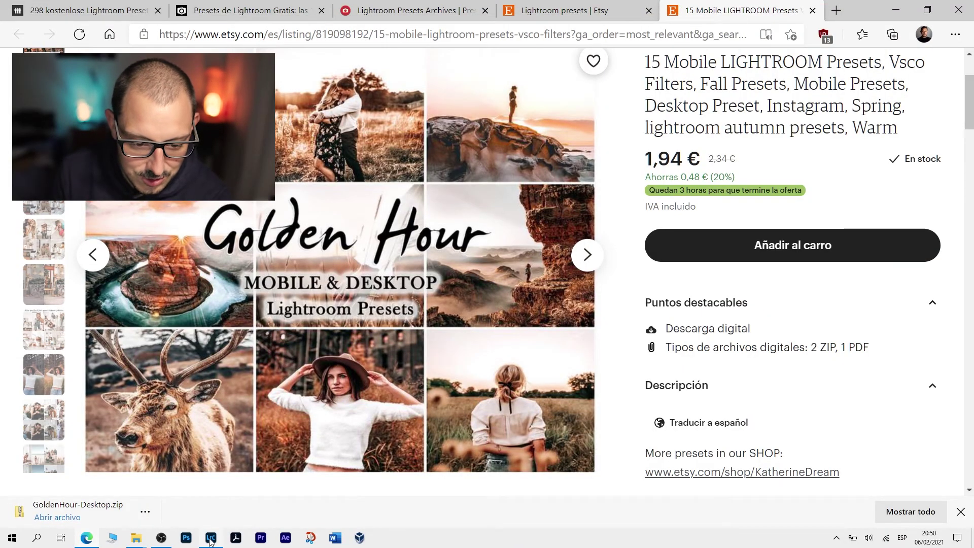
Return to Lightroom Classic and set the patterned-cardigan portrait's temperature to 6551 and tint to +37.
{"action": "left_click", "coordinate": [210, 539]}
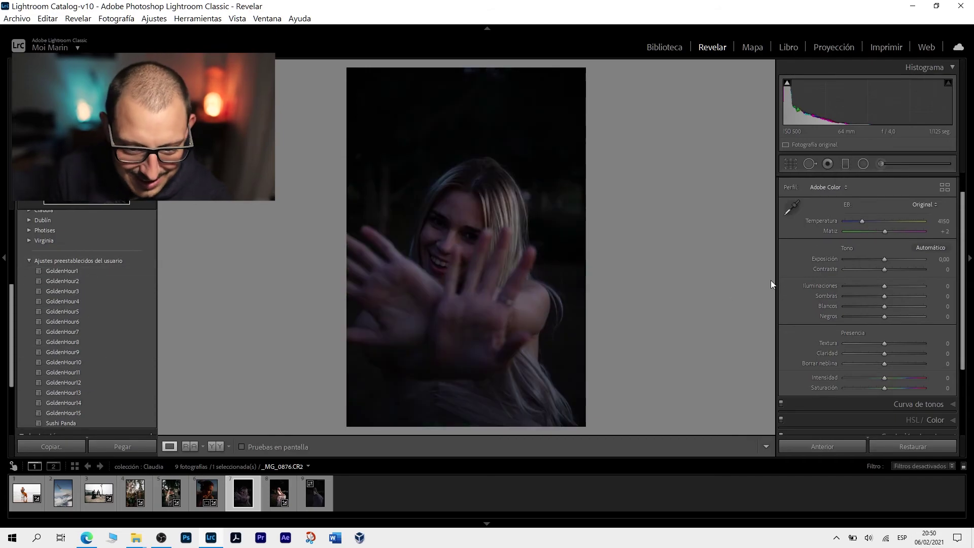
{"action": "left_click", "coordinate": [166, 499]}
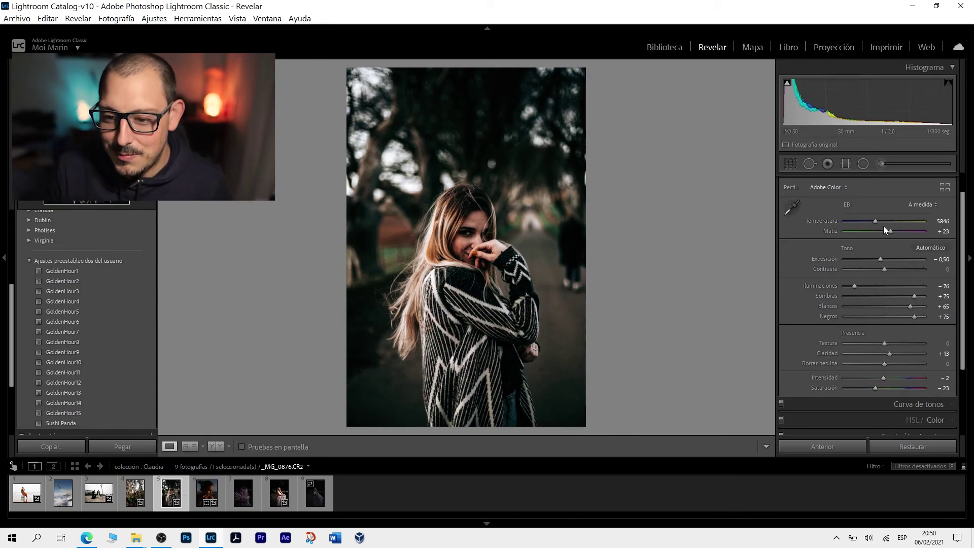
{"action": "mouse_move", "coordinate": [891, 234]}
{"action": "left_mouse_down"}
{"action": "mouse_move", "coordinate": [899, 233]}
{"action": "mouse_move", "coordinate": [879, 224]}
{"action": "mouse_move", "coordinate": [893, 230]}
{"action": "left_mouse_up"}
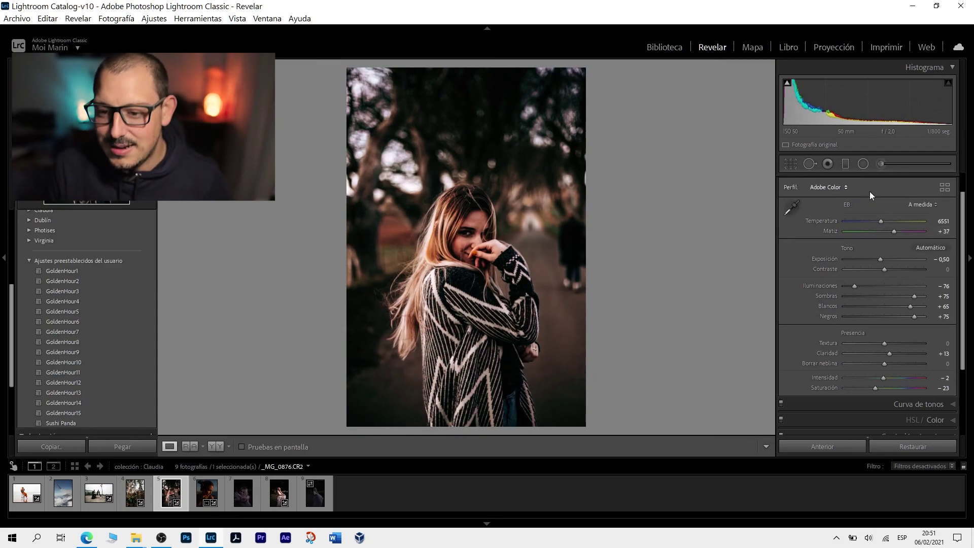